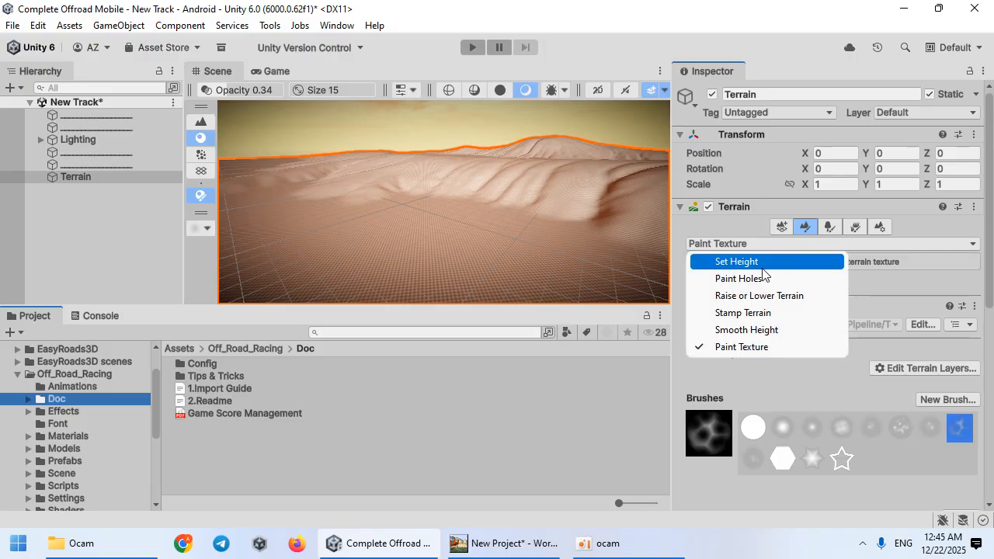
Step: Switch the terrain to Paint Texture and add the Desert_1 terrain layer
click(733, 347)
click(891, 368)
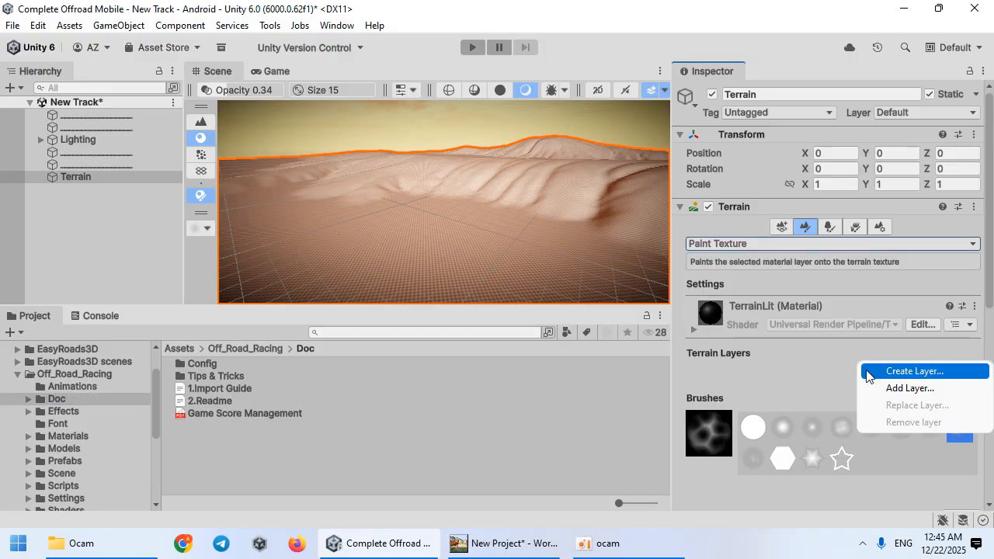
click(871, 386)
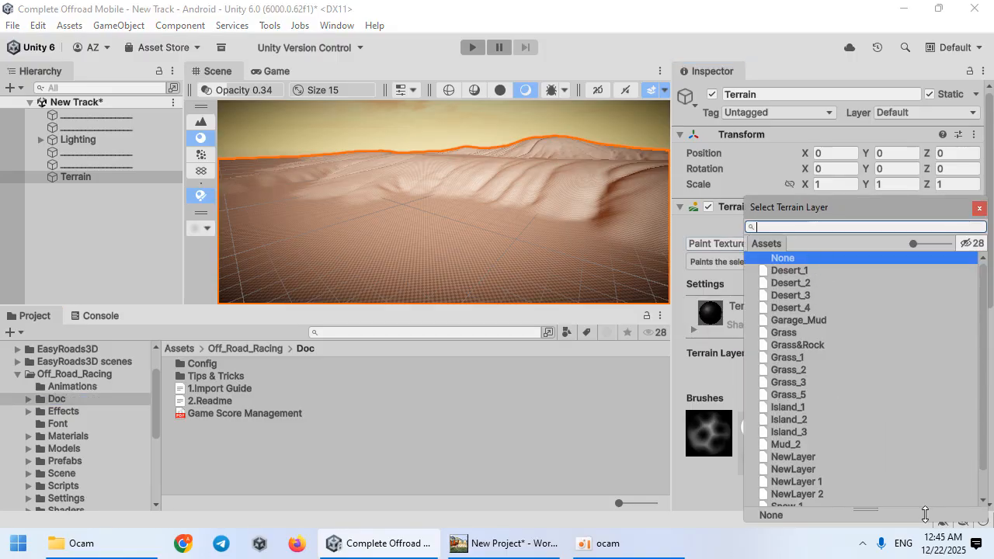
drag(848, 227, 880, 227)
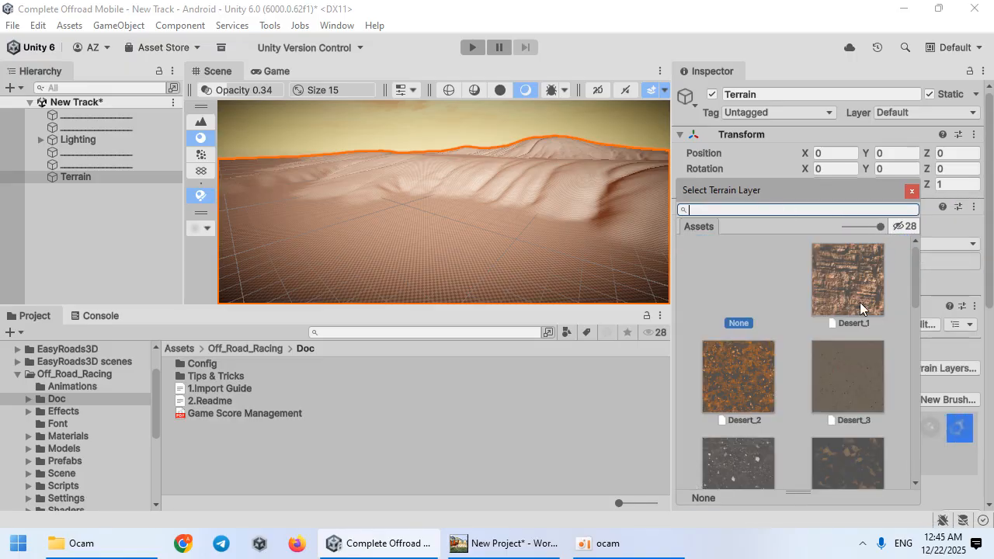
click(843, 279)
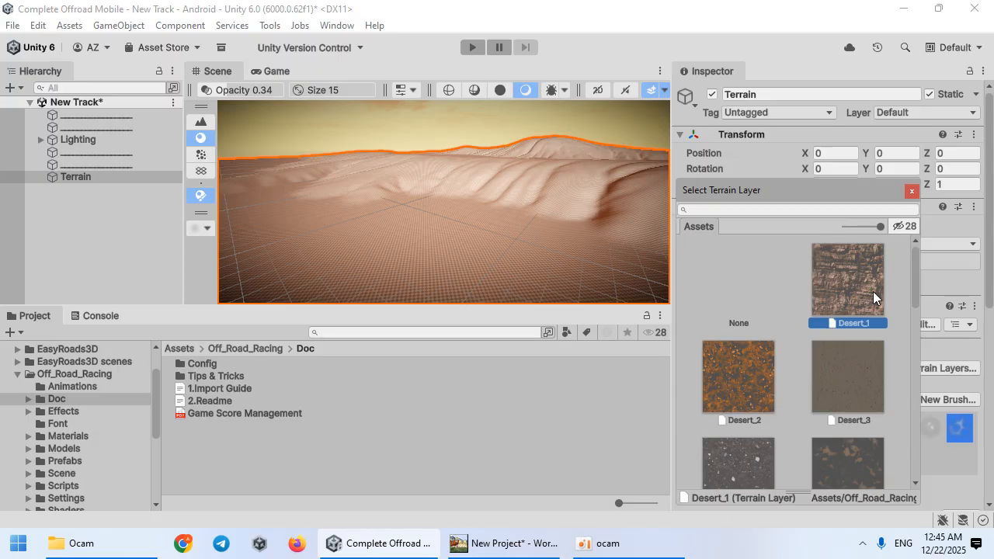
double_click(852, 280)
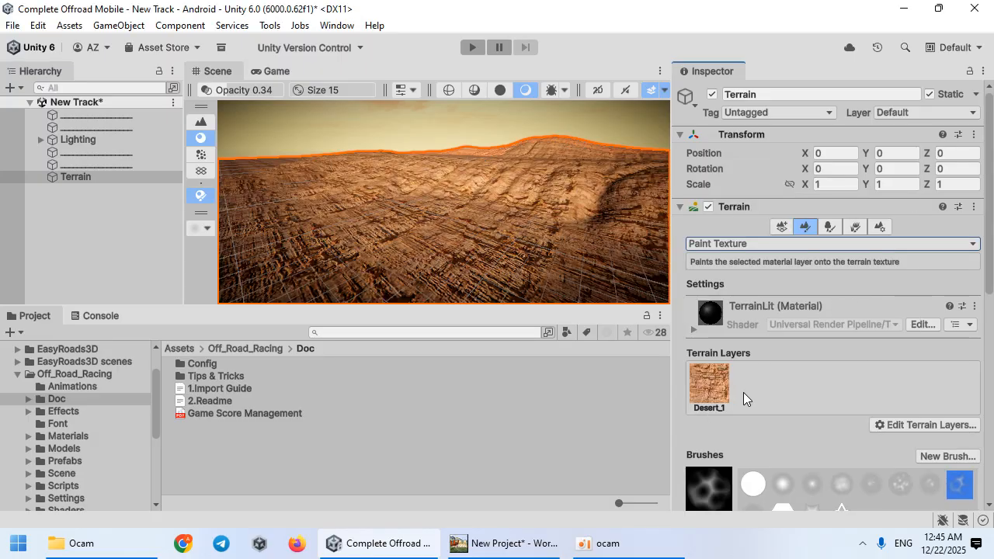
Step: Add the Grass_3 terrain layer as a second layer
click(898, 421)
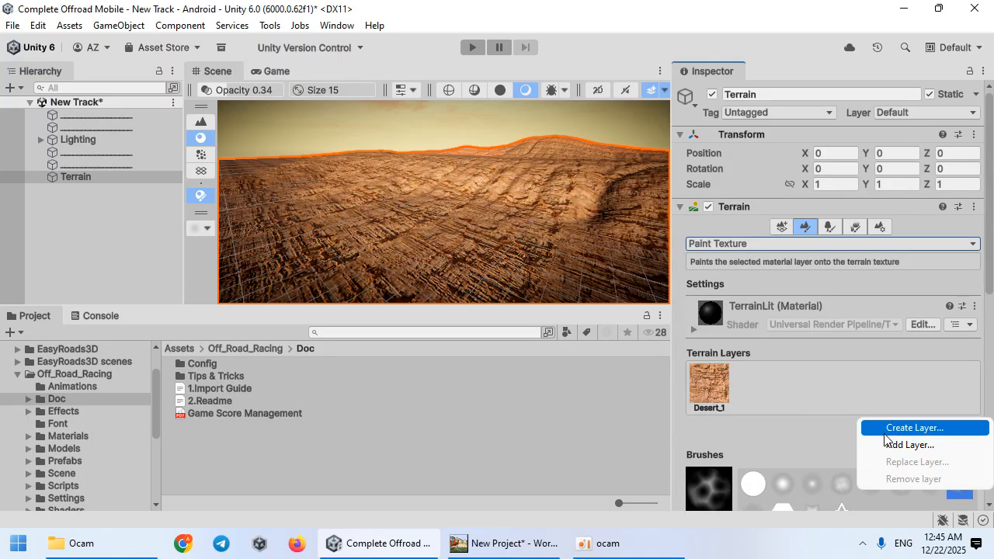
click(888, 445)
scroll(777, 326, down, 5)
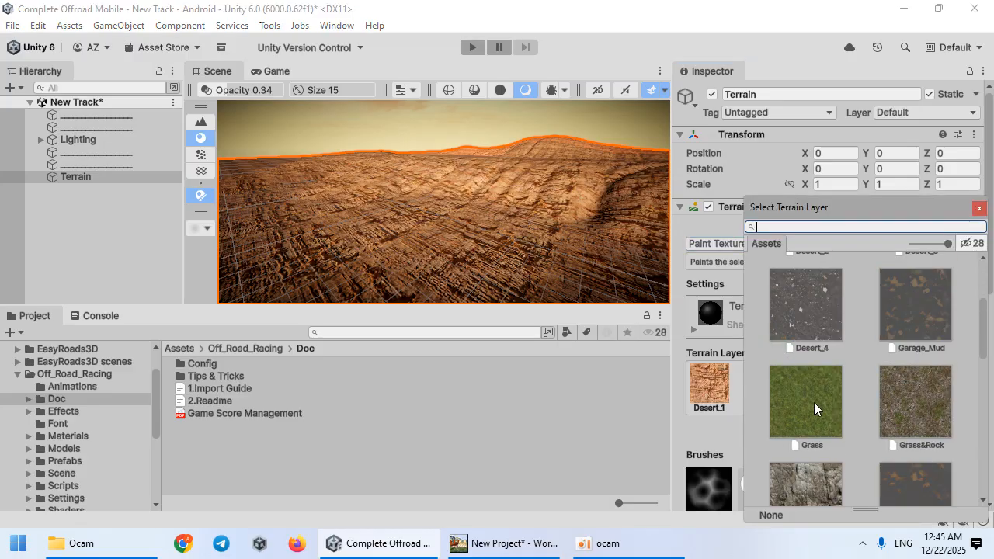
scroll(814, 404, down, 3)
scroll(822, 414, up, 2)
double_click(804, 354)
scroll(684, 307, down, 10)
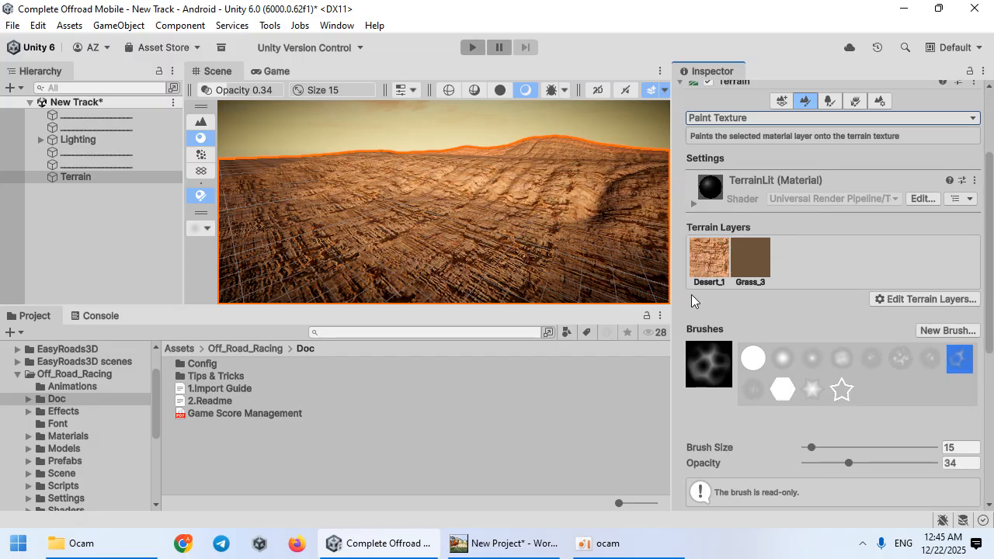
Step: Open the Terrain Toolkit's Texture settings and set Cliff start to 17 and Cliff end to 37
click(913, 288)
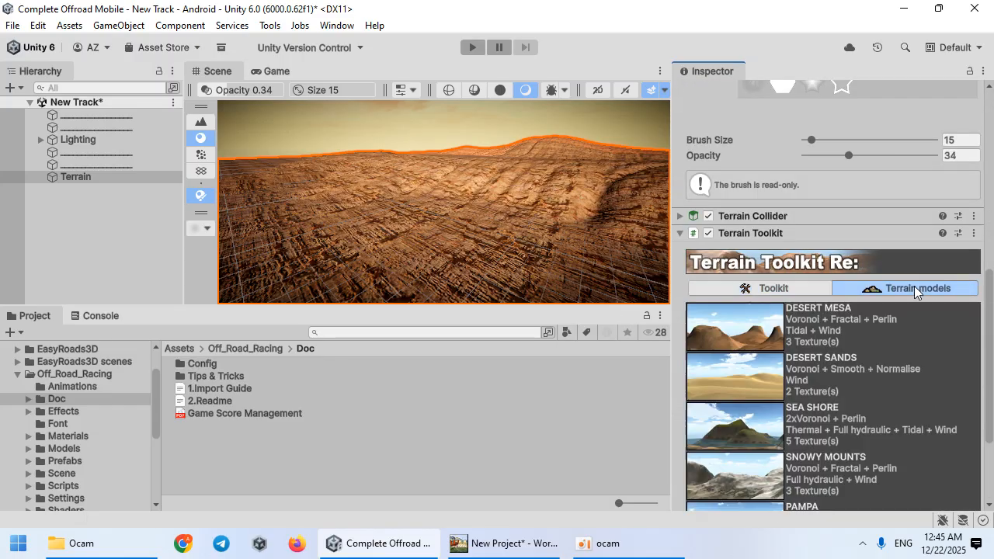
click(802, 290)
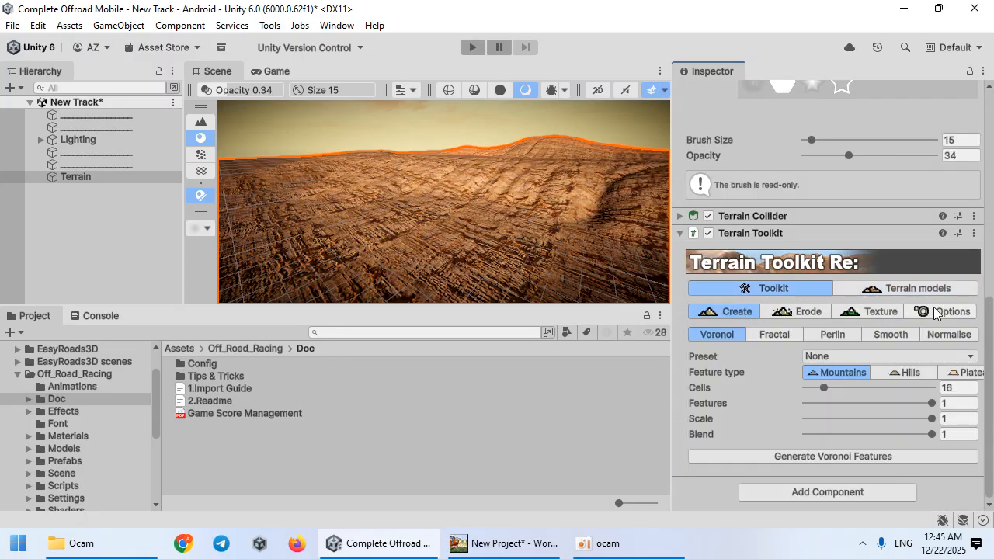
click(869, 312)
scroll(866, 310, down, 2)
text(17)
key(Tab)
text(37)
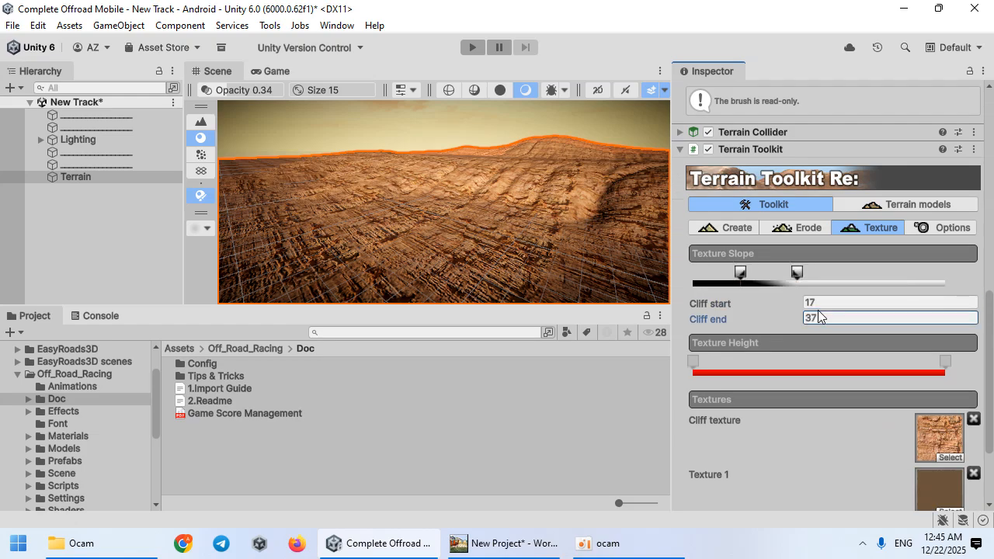
Step: Apply the procedural texture to the terrain and locate Texture 1's source asset
scroll(831, 357, down, 3)
click(833, 450)
right_drag(426, 240, 947, 345)
click(946, 381)
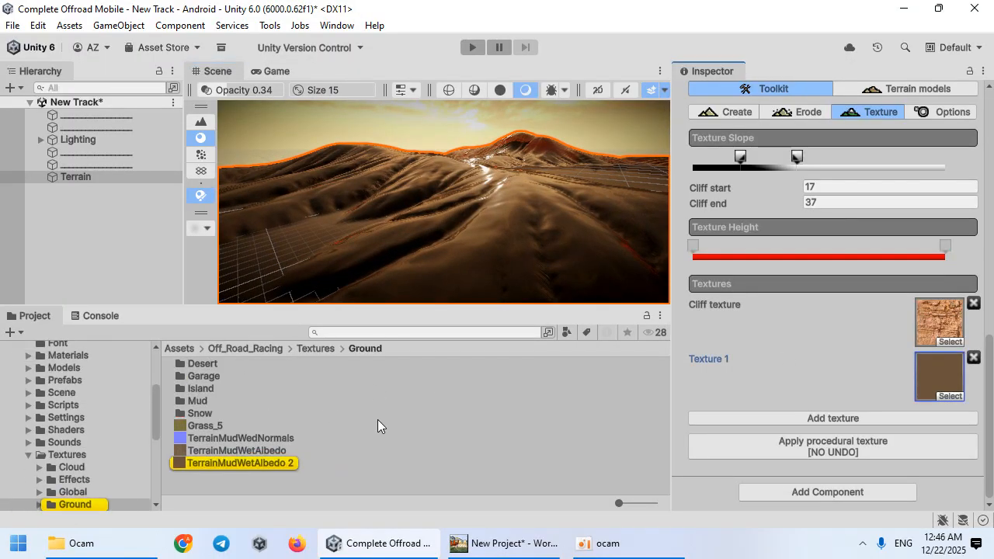
Step: Replace the Grass_3 terrain layer with NewLayer 1
scroll(941, 395, up, 10)
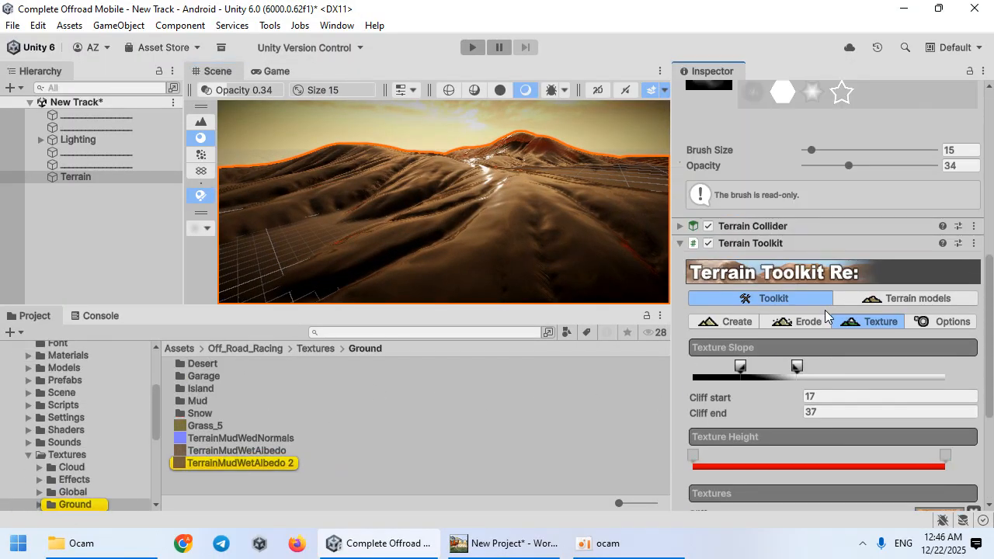
click(750, 378)
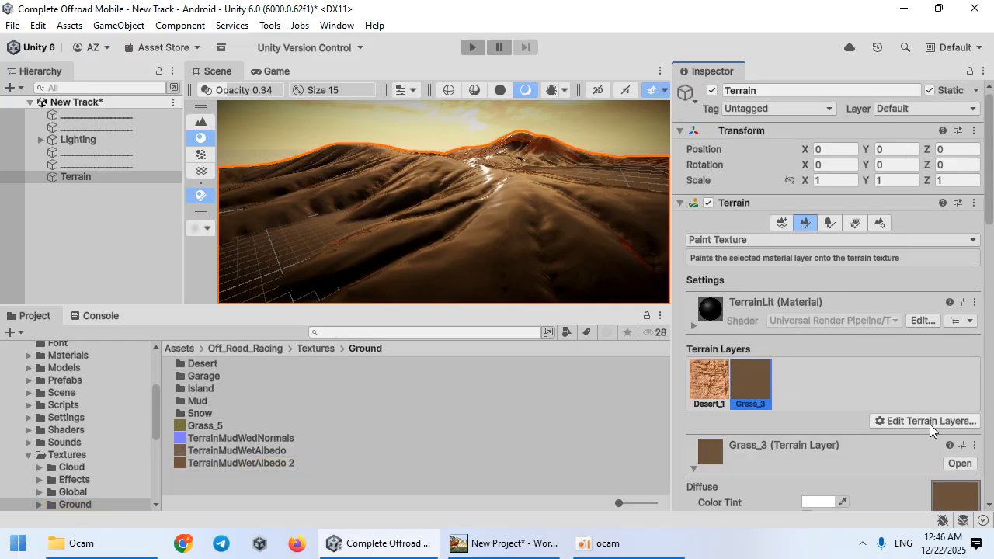
click(927, 421)
click(903, 459)
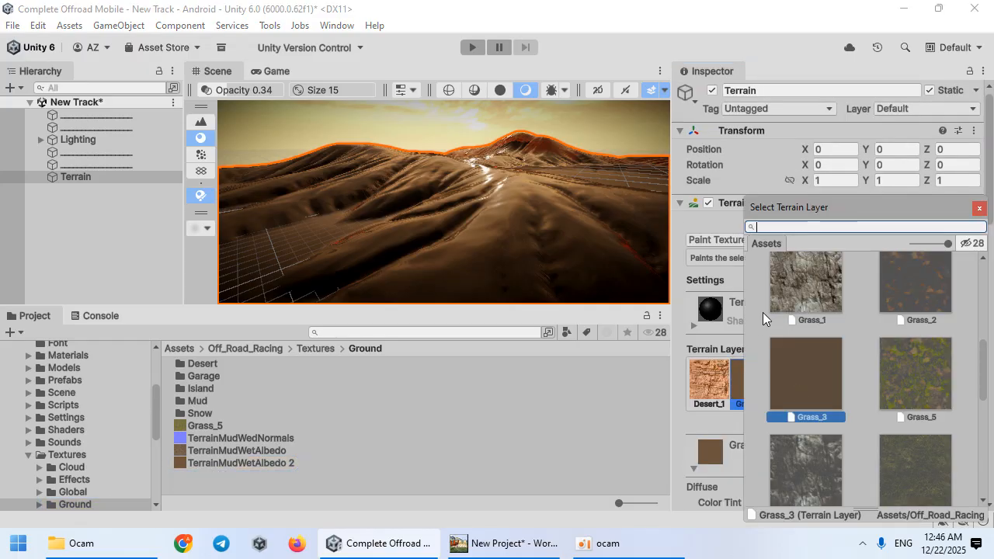
click(921, 373)
scroll(854, 388, down, 3)
click(807, 458)
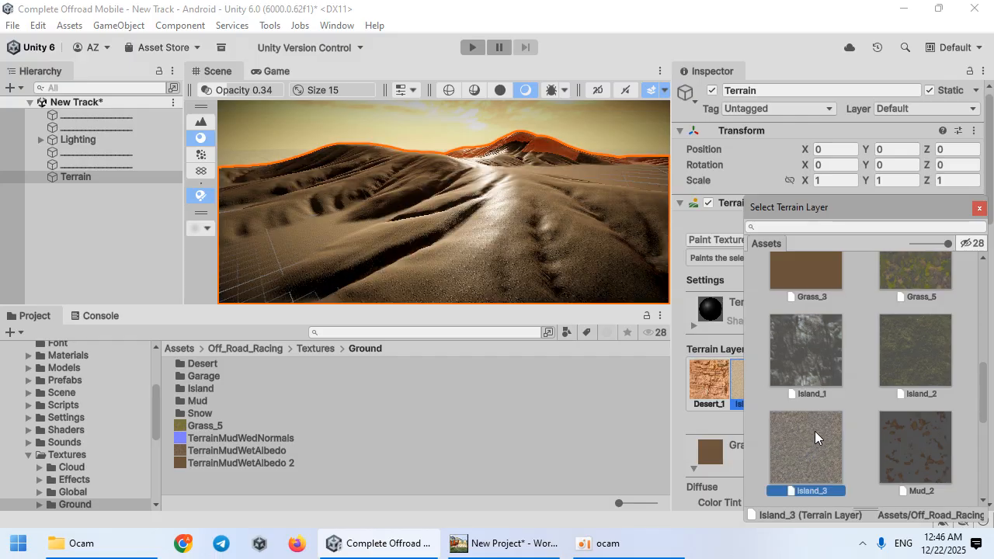
scroll(811, 433, down, 3)
click(815, 399)
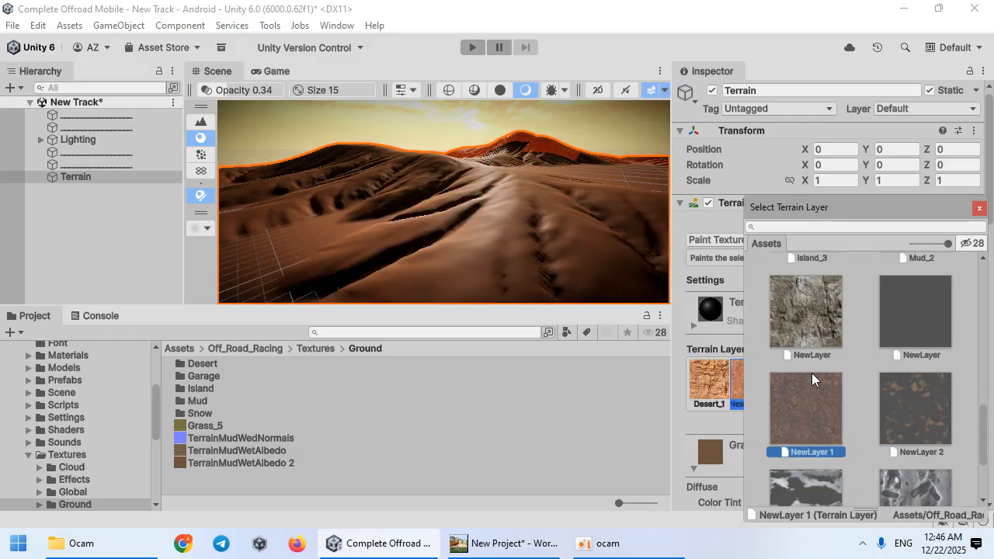
click(800, 339)
click(787, 382)
scroll(784, 388, down, 3)
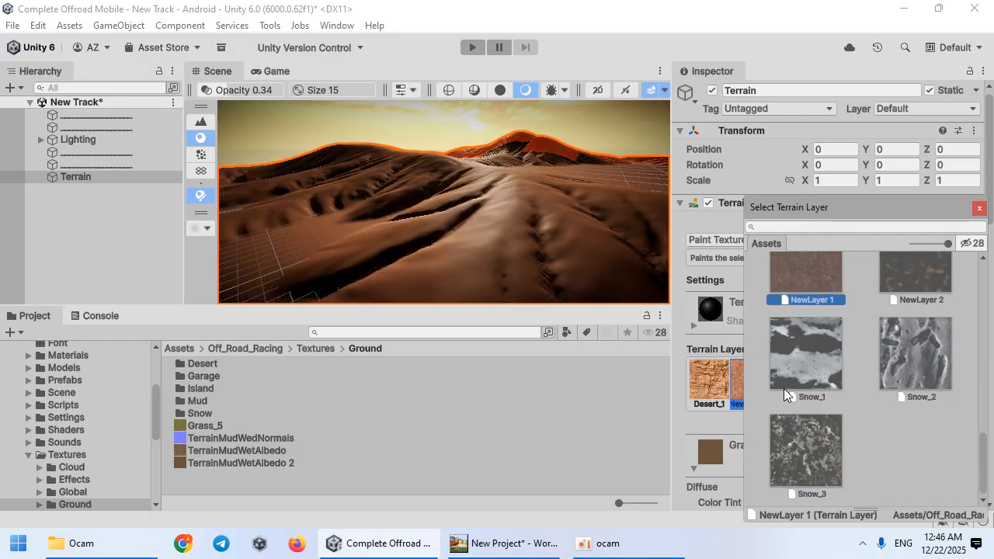
double_click(805, 303)
Step: Set the texture slope range to about 6.07 to 19.88 and reapply the procedural texture
key(w)
right_drag(534, 288, 295, 242)
right_drag(897, 185, 919, 225)
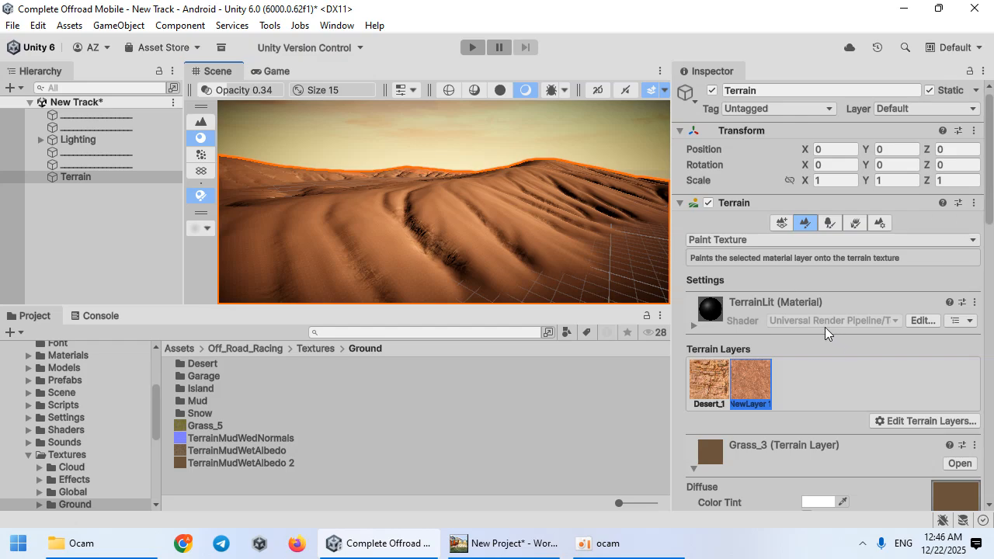
scroll(825, 333, down, 15)
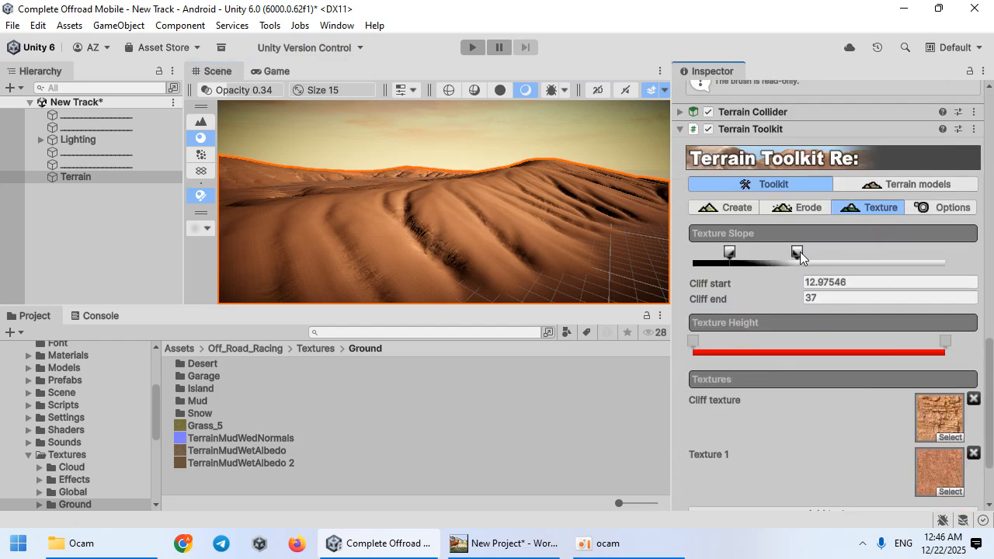
drag(771, 256, 775, 257)
scroll(787, 355, down, 3)
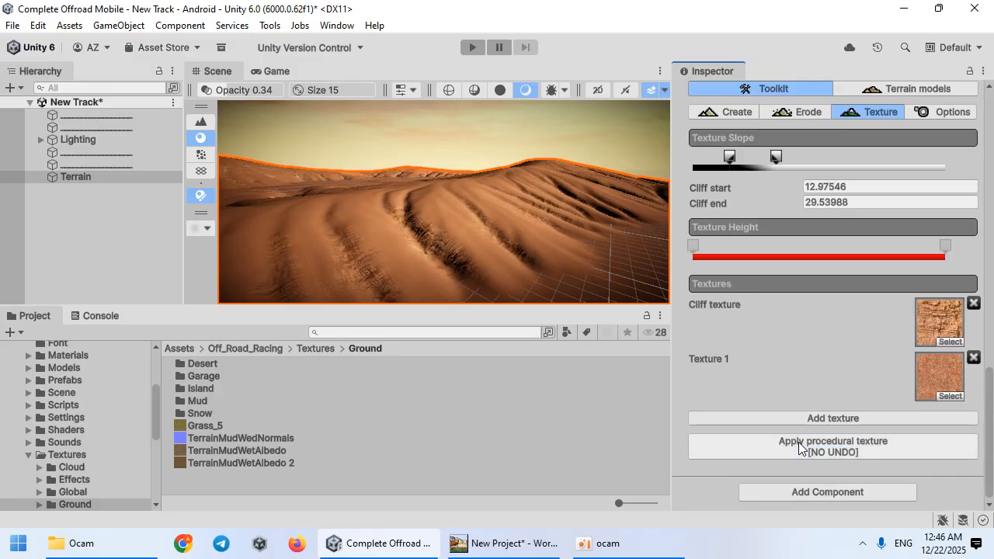
scroll(740, 254, up, 2)
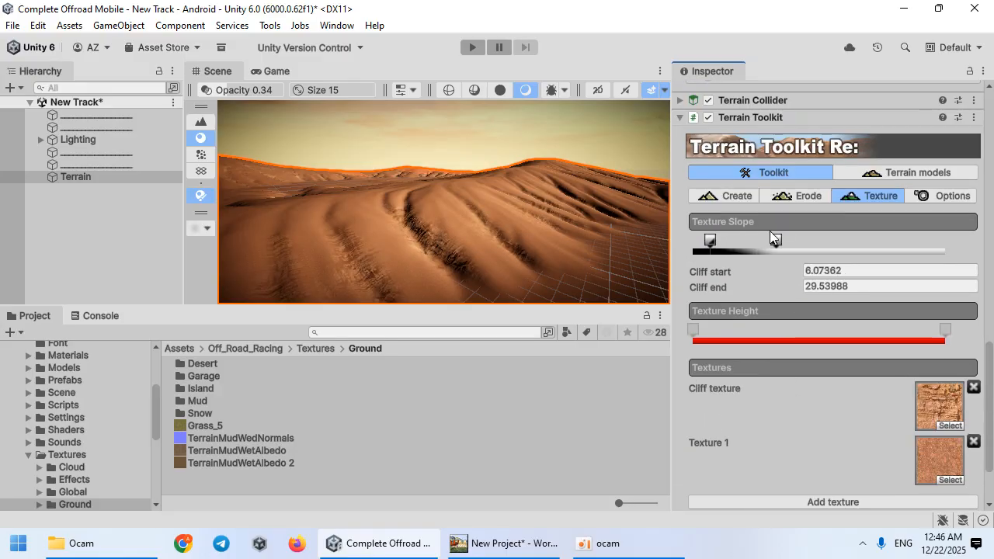
scroll(748, 242, down, 2)
click(837, 451)
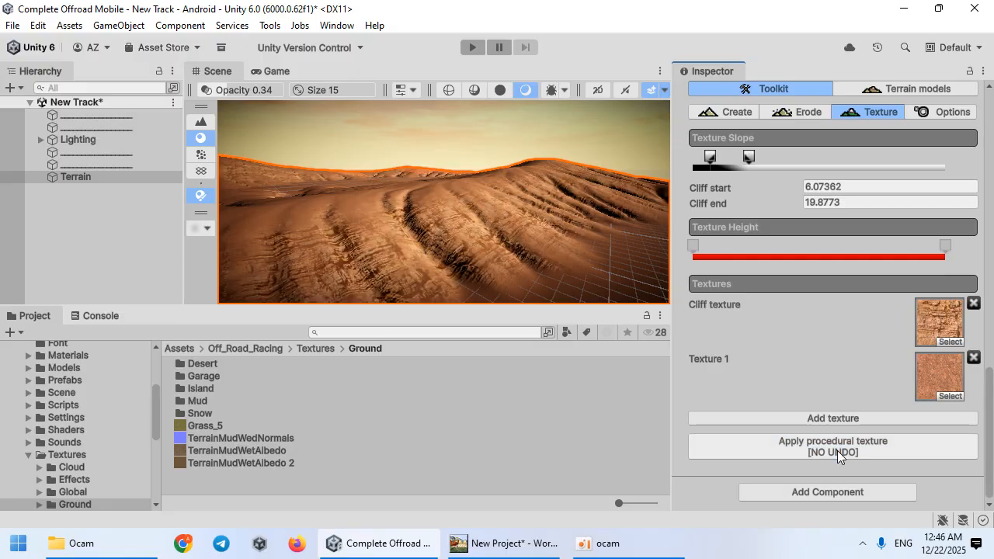
Step: Set the Desert_1 layer's tiling size to 100 by 100
key(w)
right_drag(497, 206, 440, 211)
scroll(777, 306, up, 7)
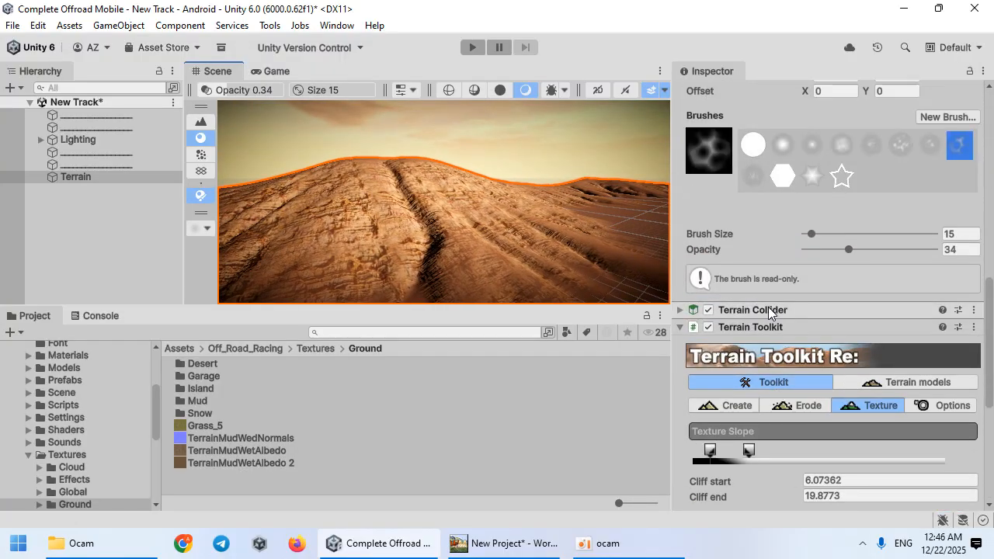
scroll(753, 310, down, 5)
scroll(745, 324, down, 3)
scroll(749, 315, up, 15)
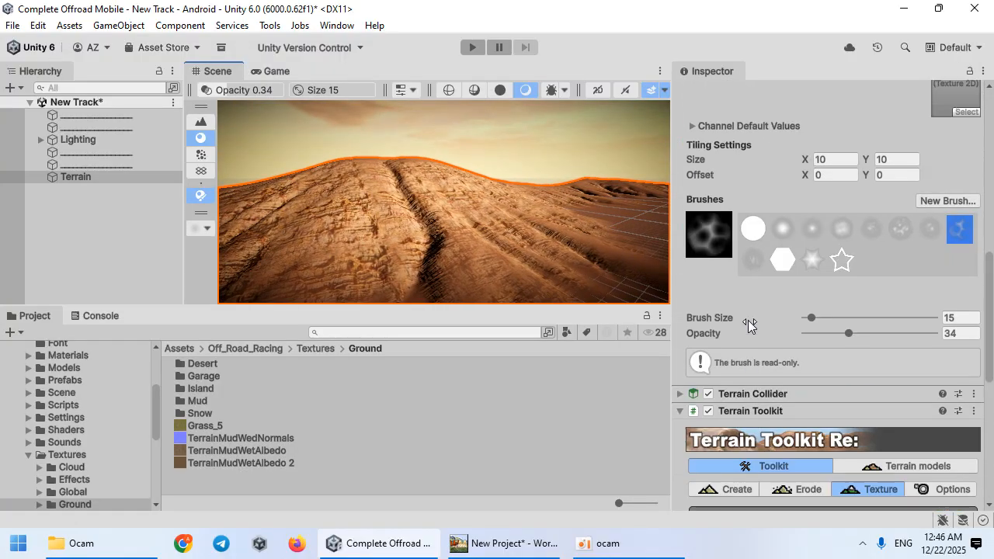
scroll(717, 363, down, 10)
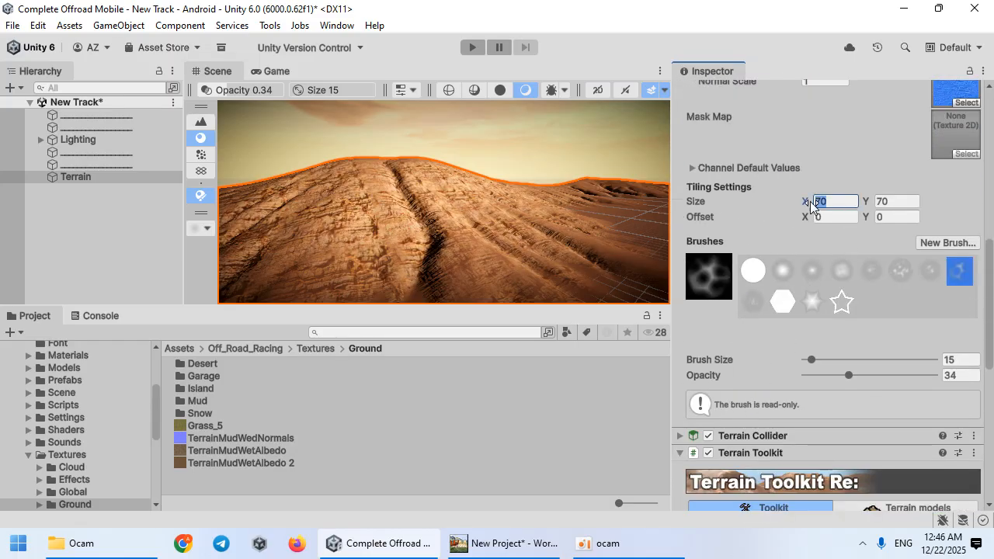
text(100)
key(Tab)
text(100)
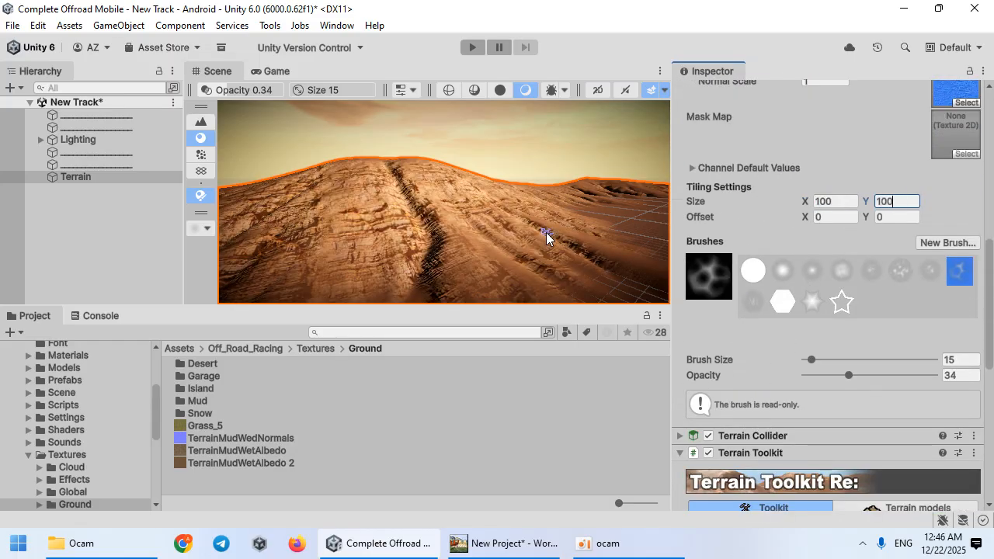
Step: Set the Desert_1 layer's tiling size to 50 by 50
key(BackSpace)
key(BackSpace)
key(BackSpace)
text(50)
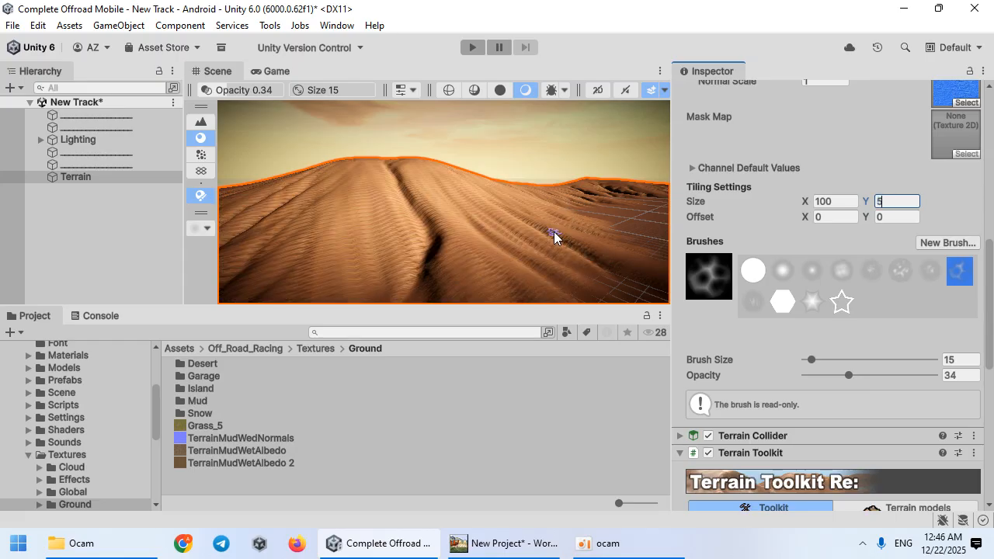
text(50)
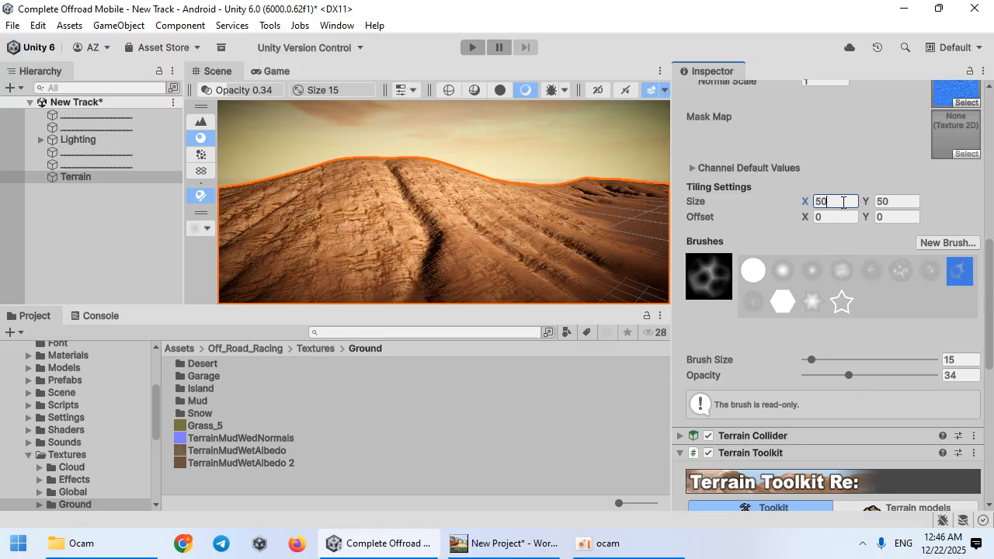
Step: Set the Desert_1 layer's tiling size to 70 by 70
key(BackSpace)
key(BackSpace)
text(7070)
Step: Set the NewLayer 1 layer's tiling size to 10 by 10
scroll(843, 202, up, 5)
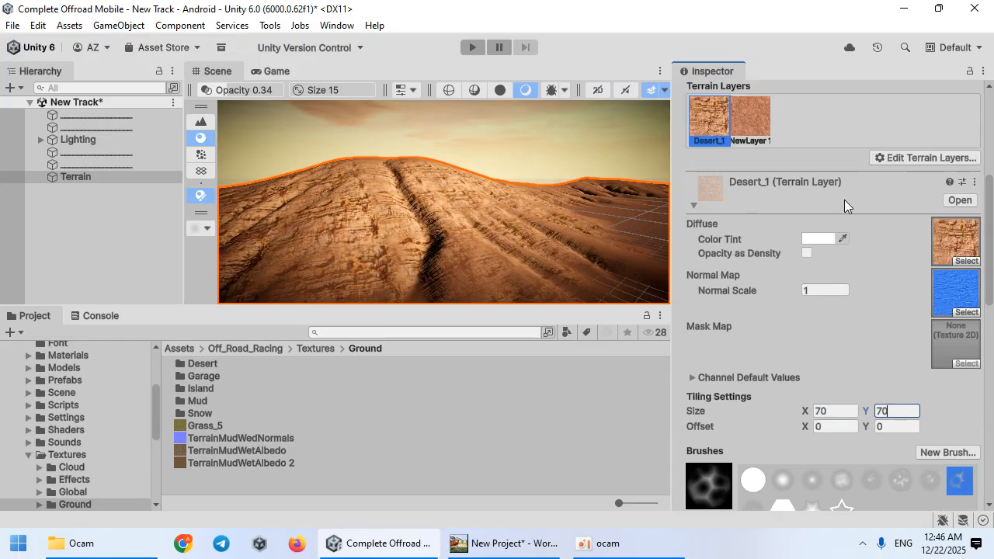
click(750, 128)
text(10)
key(Tab)
text(10)
key(Return)
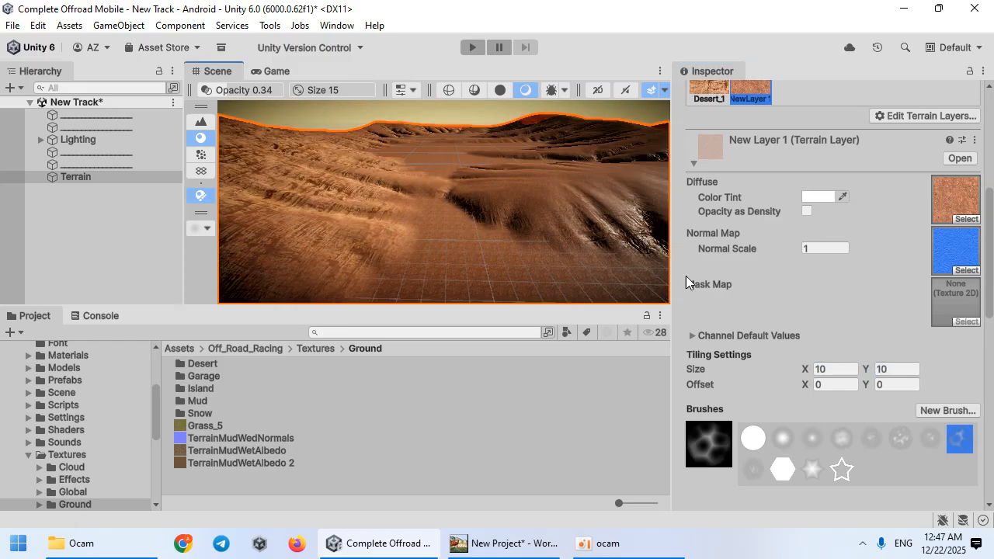
Step: Set the Terrain Toolkit's texture slope Cliff end to about 24
mouse_move(13, 356)
right_down()
mouse_move(68, 444)
mouse_move(823, 119)
mouse_move(978, 76)
mouse_move(955, 107)
mouse_move(823, 162)
mouse_move(564, 173)
mouse_move(404, 212)
mouse_move(434, 269)
mouse_move(623, 266)
mouse_move(722, 278)
mouse_move(45, 248)
mouse_move(545, 231)
mouse_move(391, 261)
mouse_move(453, 257)
mouse_move(357, 242)
mouse_move(526, 146)
mouse_move(570, 219)
mouse_move(660, 264)
right_up()
key(w)
key(w)
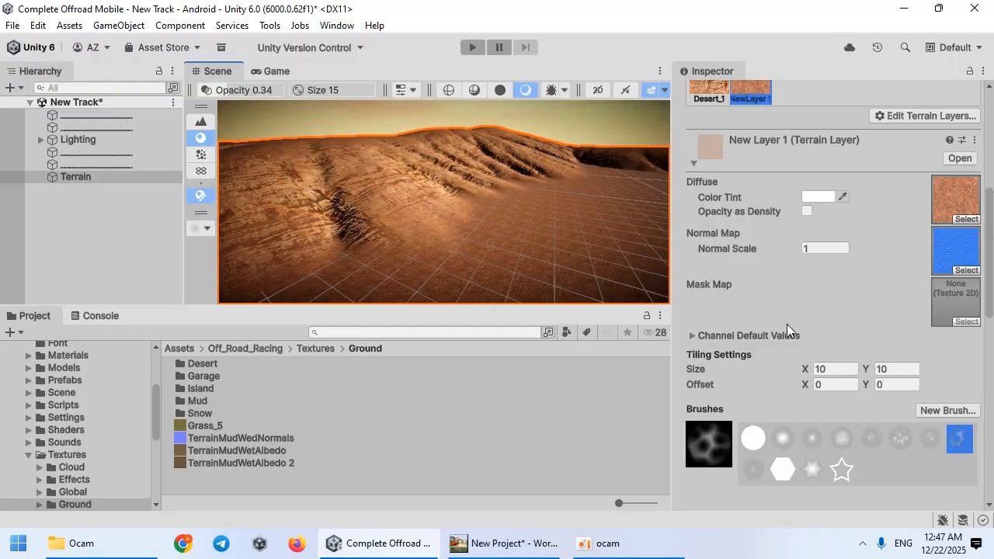
scroll(785, 351, up, 5)
scroll(781, 346, up, 3)
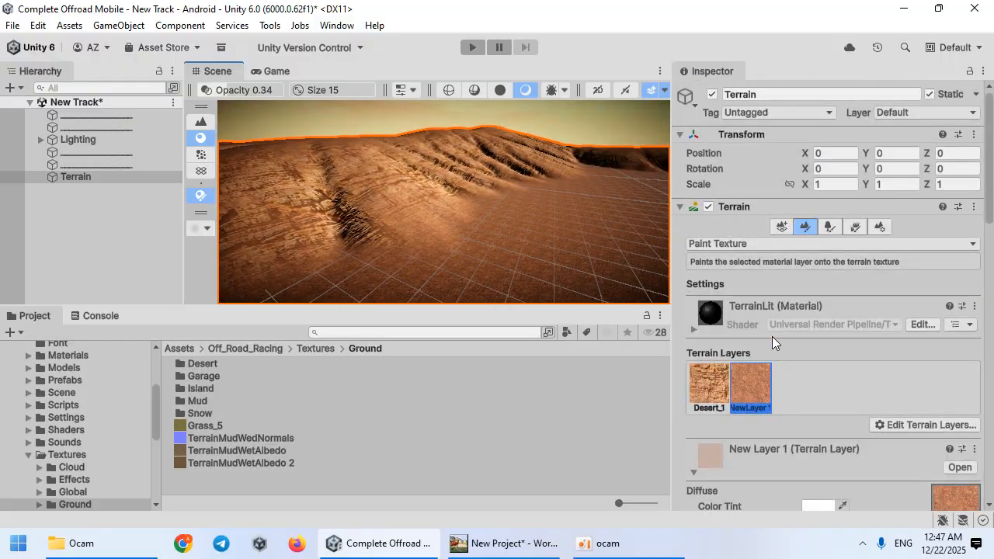
click(738, 204)
scroll(757, 264, down, 4)
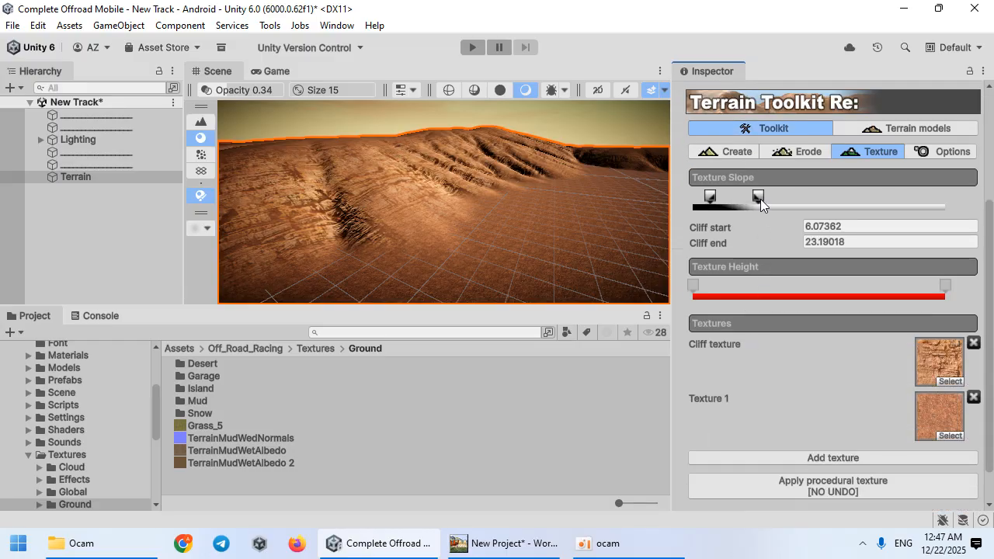
drag(760, 199, 762, 198)
scroll(774, 313, down, 1)
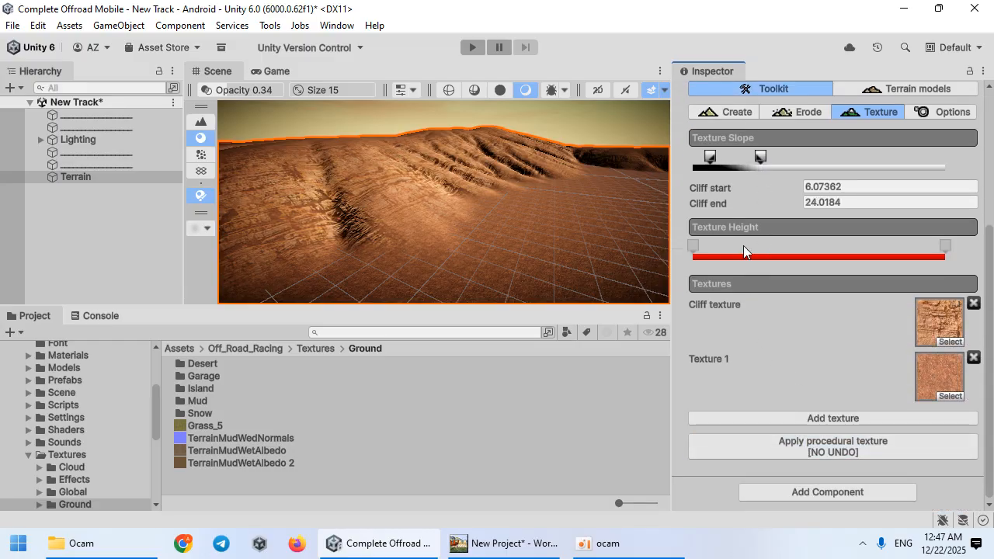
Step: Set the Terrain Toolkit's texture slope Cliff start to about 10 and Cliff end to about 20
click(772, 449)
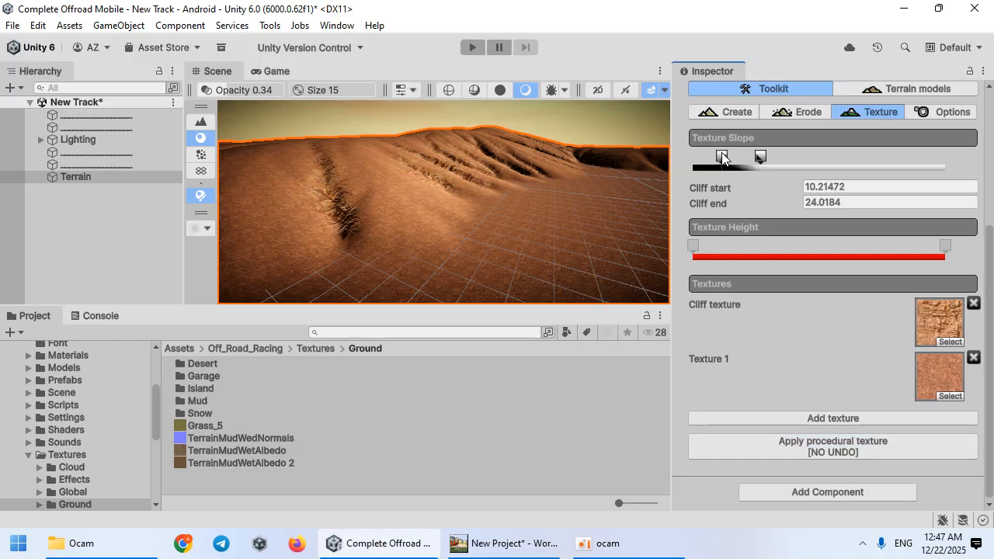
click(785, 447)
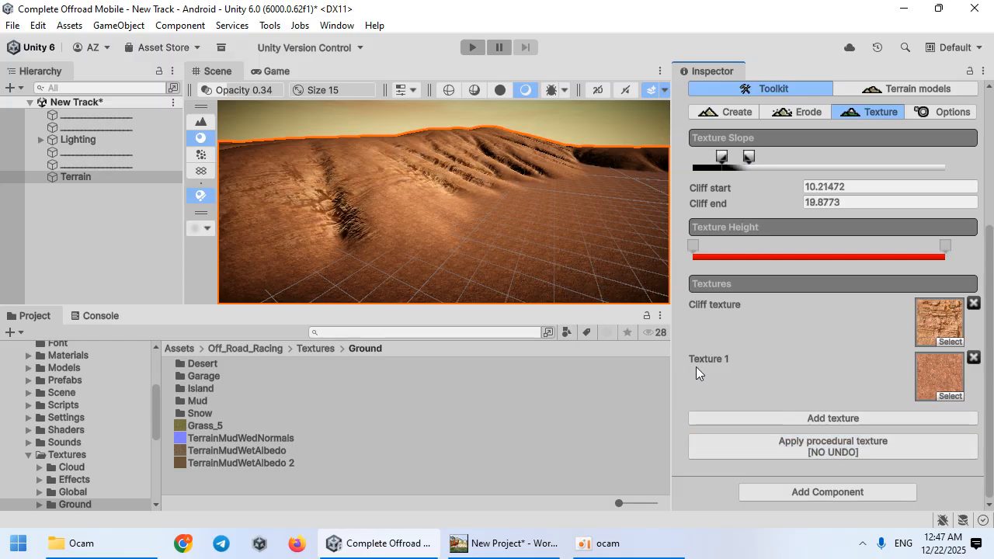
Step: Replace the Desert_1 terrain layer with the Grass_1 terrain layer
scroll(868, 341, up, 5)
click(761, 205)
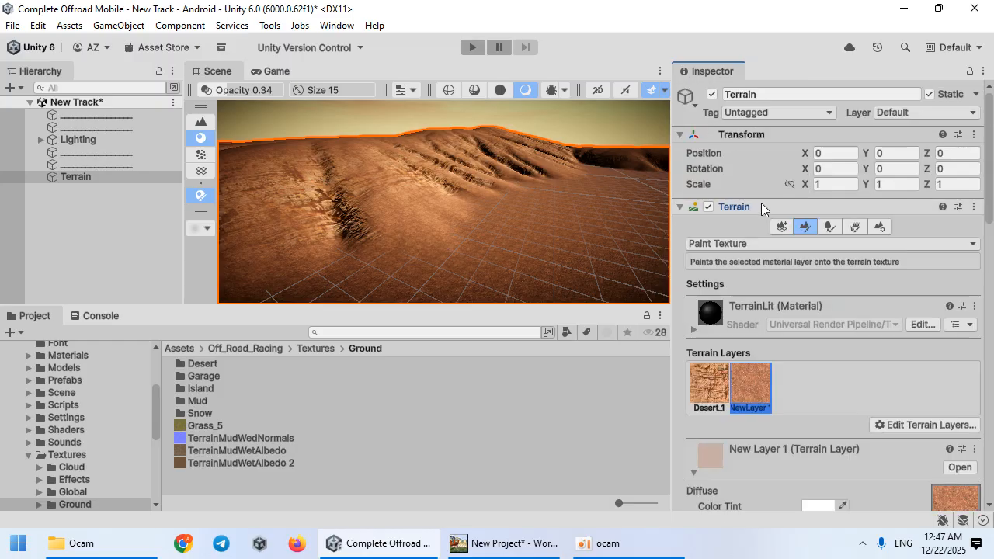
scroll(749, 333, down, 3)
click(721, 281)
click(907, 300)
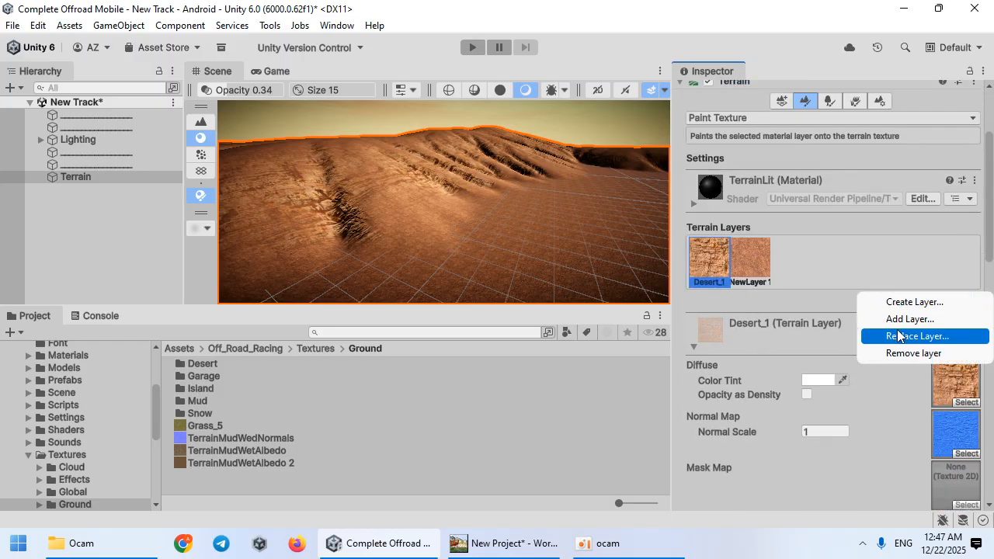
click(892, 335)
scroll(835, 376, down, 5)
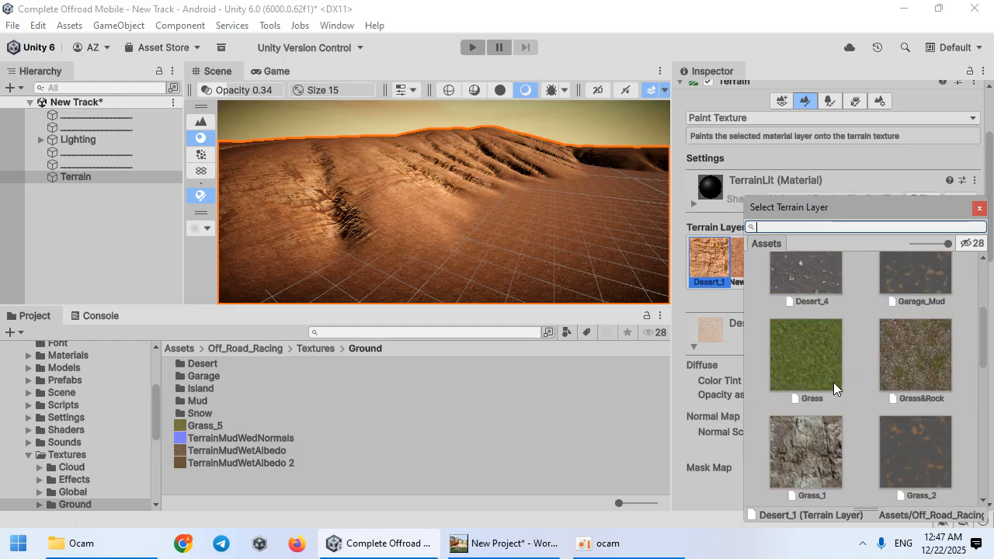
scroll(833, 384, down, 1)
click(818, 399)
double_click(812, 403)
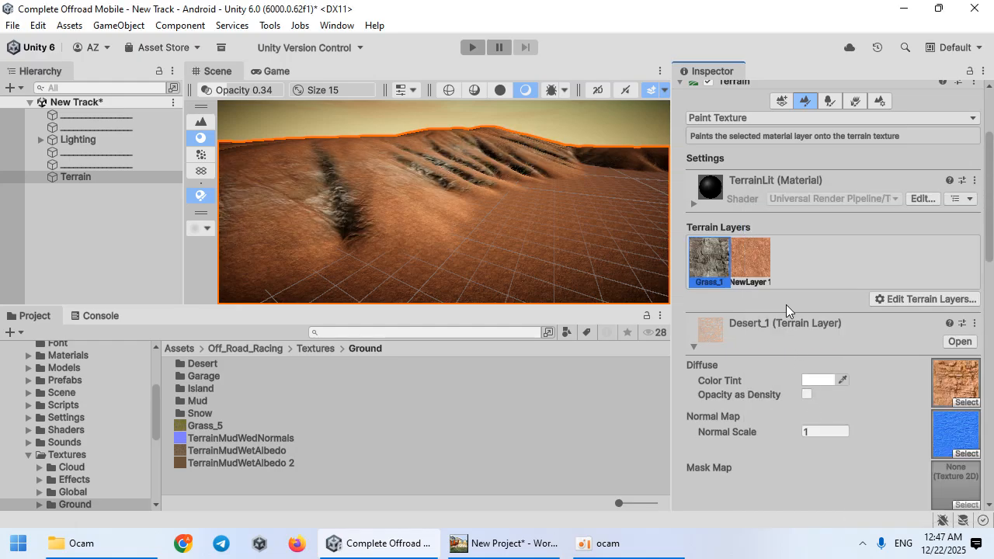
Step: Replace the NewLayer 1 terrain layer with the Grass terrain layer
click(750, 260)
click(901, 299)
click(879, 340)
scroll(816, 405, down, 5)
scroll(825, 401, up, 3)
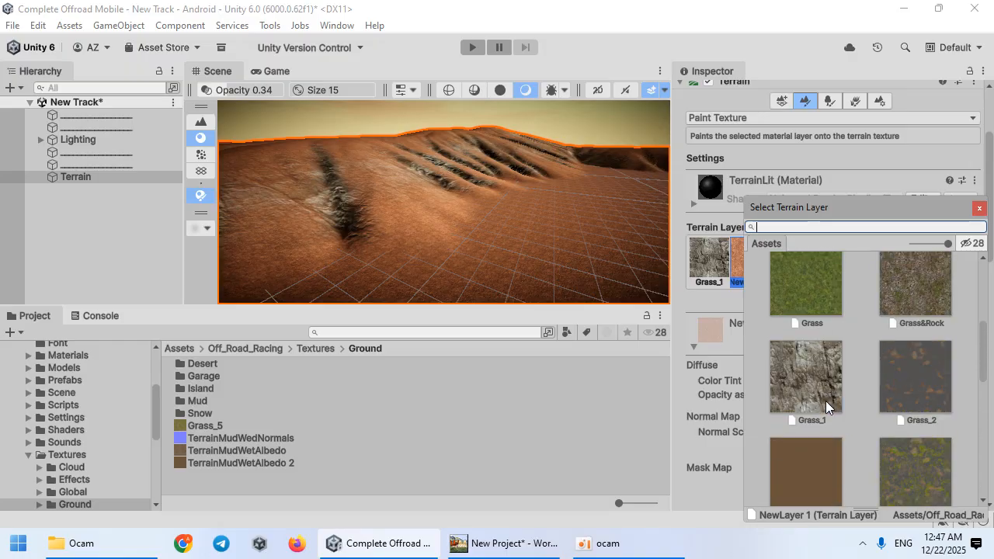
click(814, 377)
double_click(814, 377)
right_drag(433, 233, 590, 221)
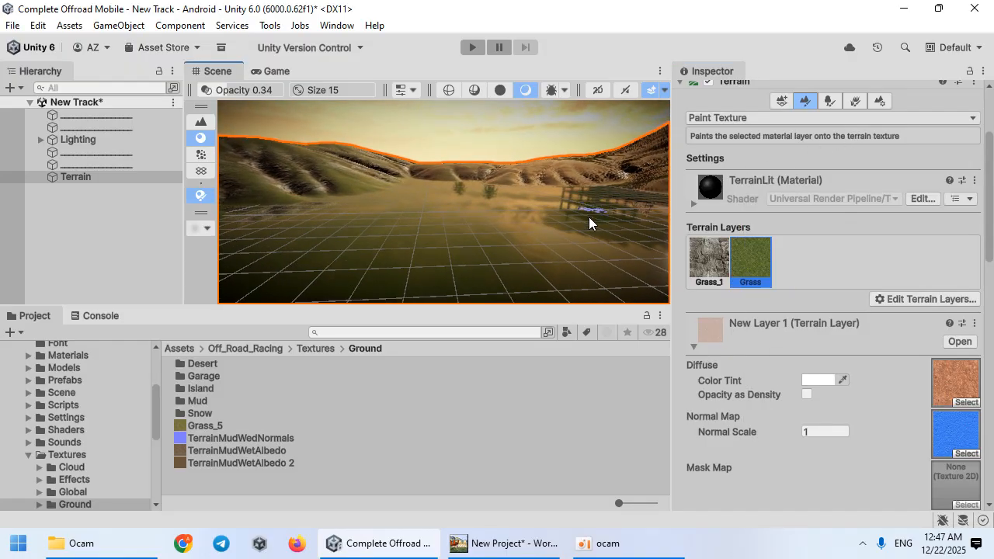
Step: Open the Grass layer's diffuse texture in Photoshop
click(606, 544)
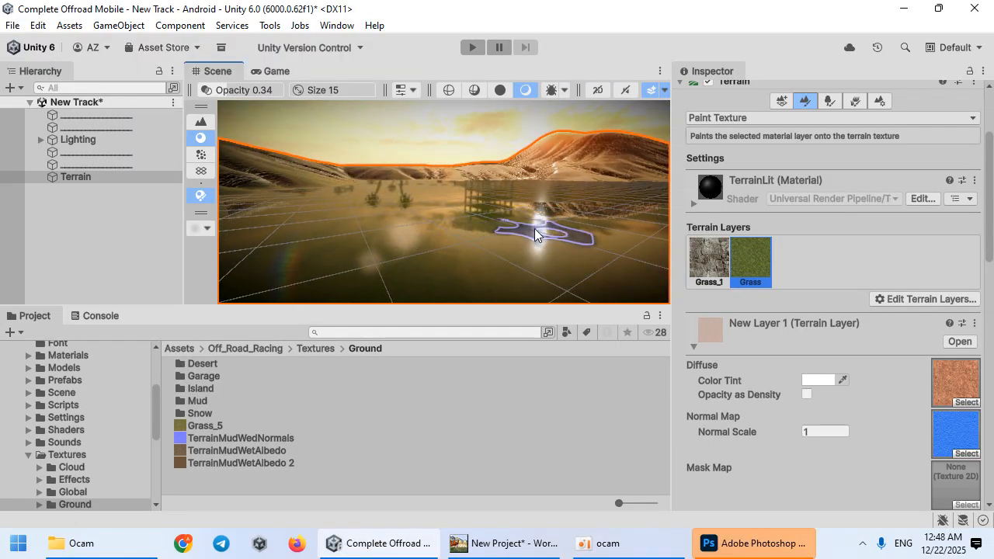
click(761, 260)
double_click(951, 377)
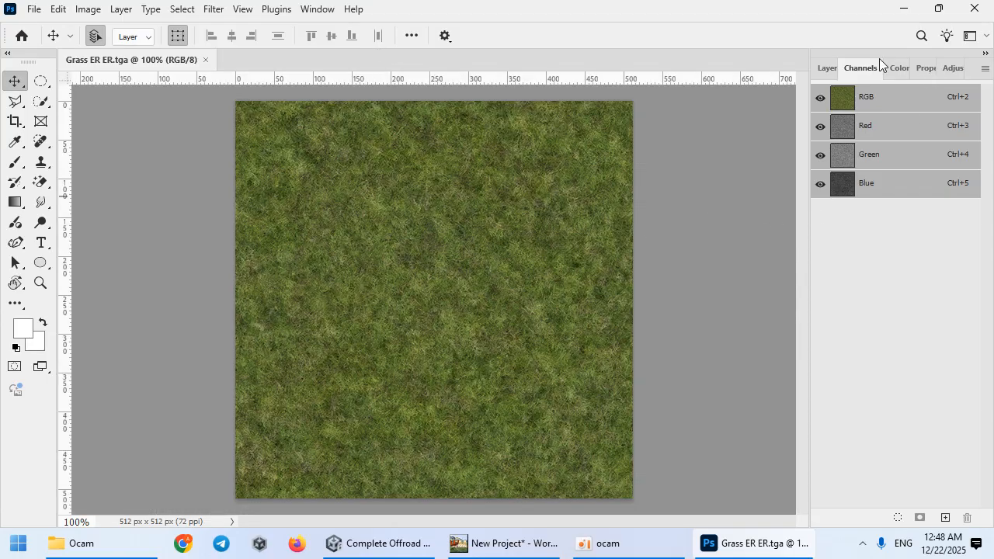
Step: Create a new alpha channel holding a copy of the Green channel and save the texture
click(944, 517)
click(858, 160)
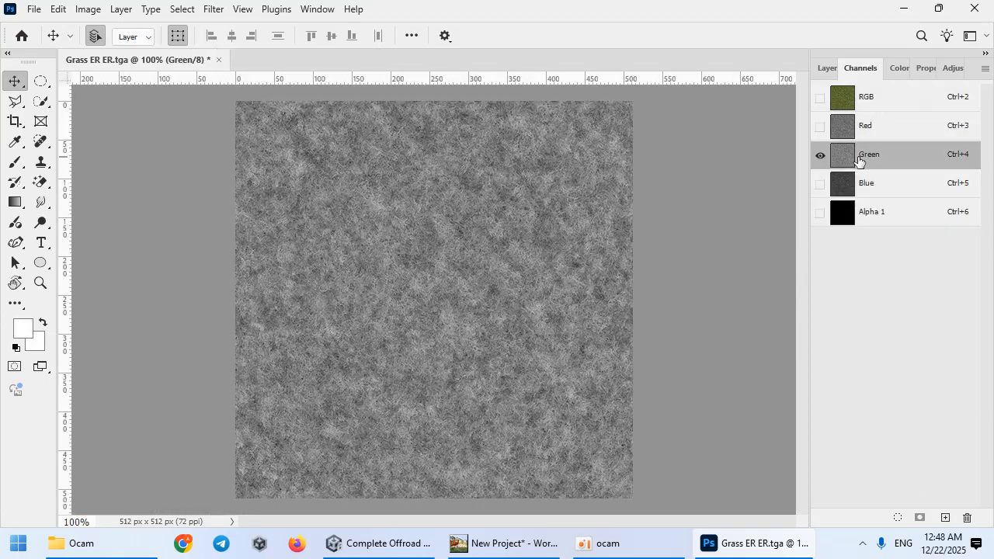
click(878, 222)
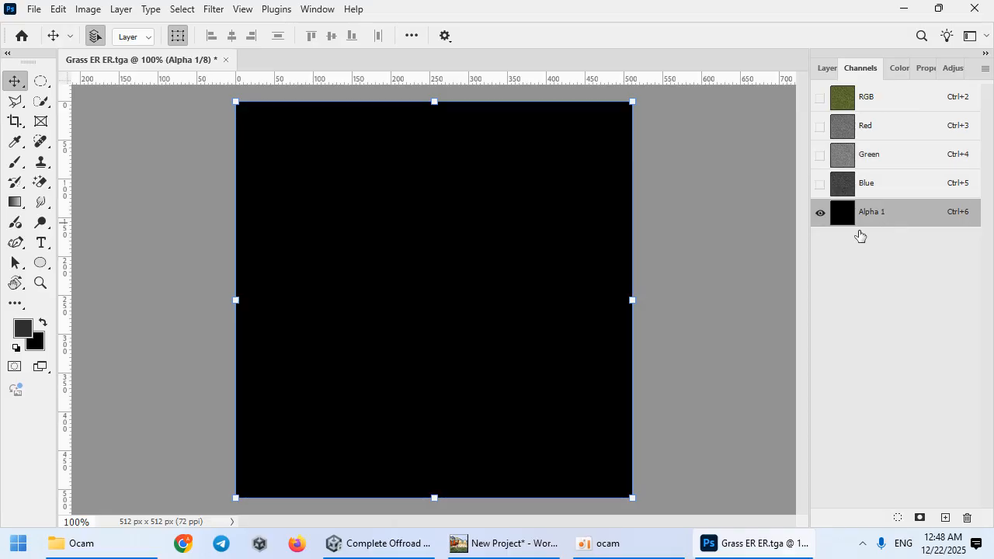
key(ctrl+v)
click(635, 543)
click(823, 288)
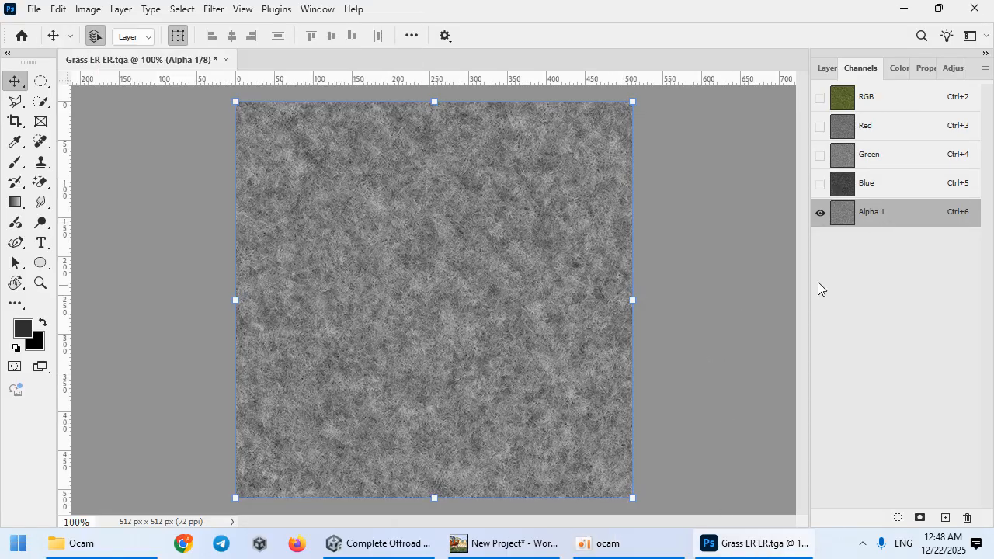
key(ctrl+s)
Step: Raise the Alpha 1 channel's contrast with a steep Curves adjustment and save the texture
click(404, 543)
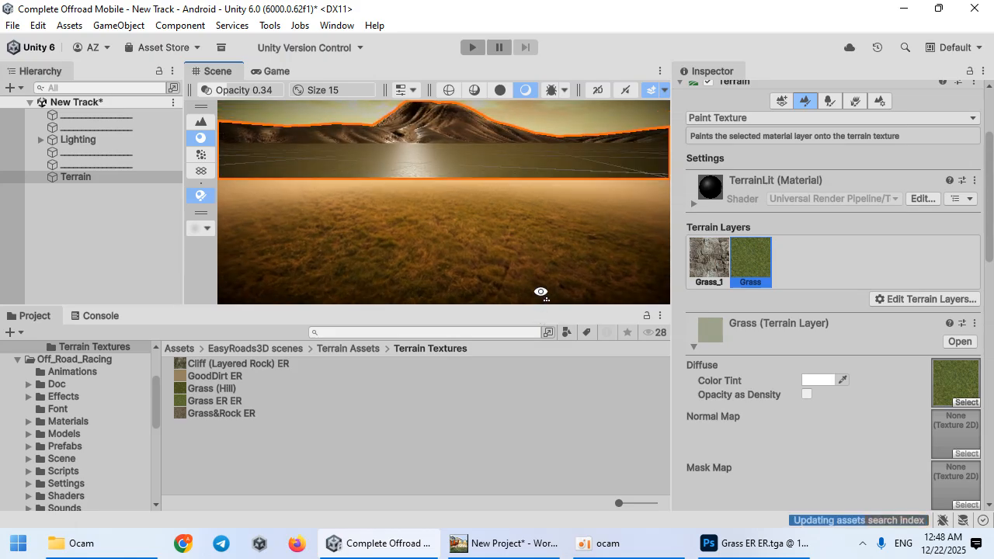
click(731, 553)
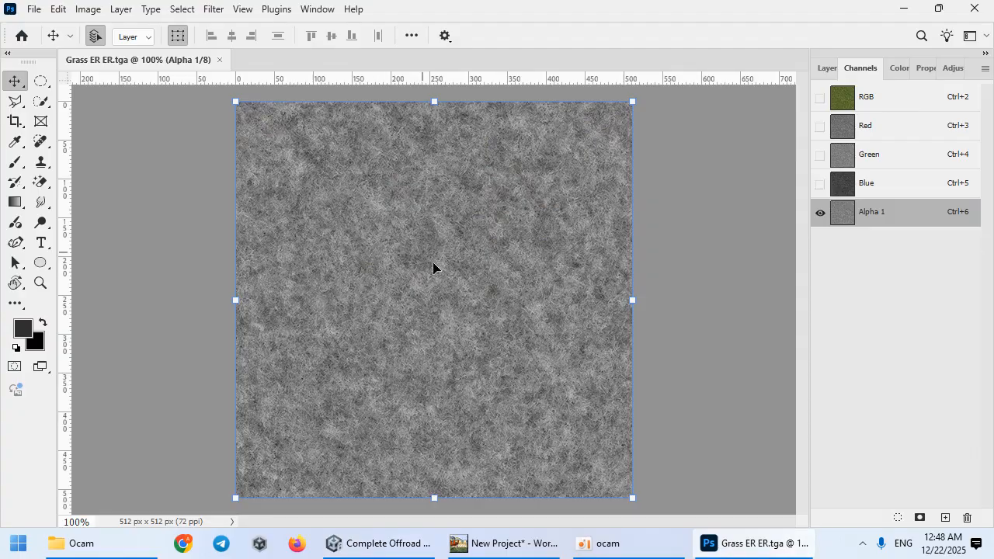
key(ctrl+a)
key(ctrl+m)
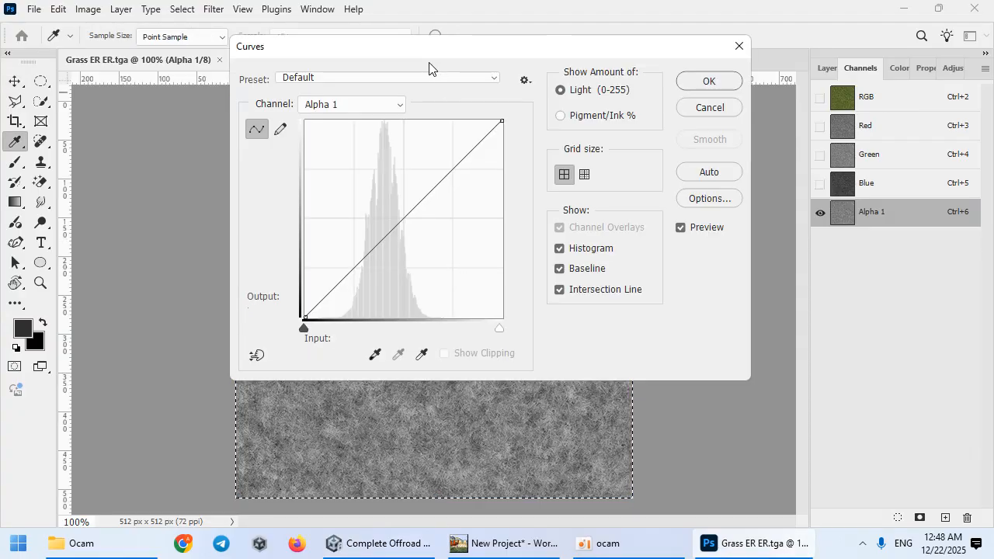
drag(429, 68, 697, 100)
drag(642, 283, 678, 313)
drag(715, 257, 684, 237)
drag(682, 310, 660, 307)
mouse_move(685, 226)
mouse_down()
mouse_move(683, 206)
mouse_move(683, 236)
mouse_move(677, 227)
mouse_up()
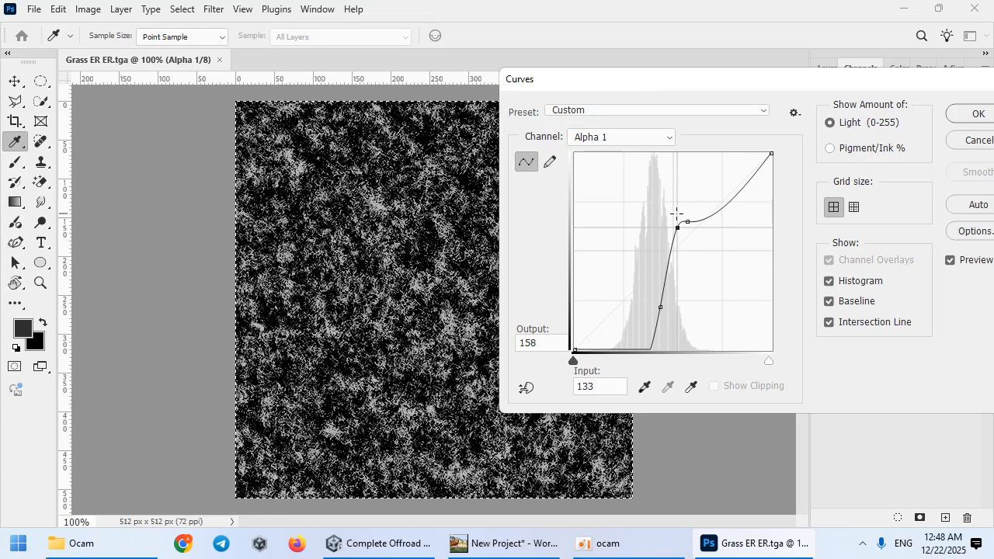
click(970, 113)
key(v)
key(ctrl+s)
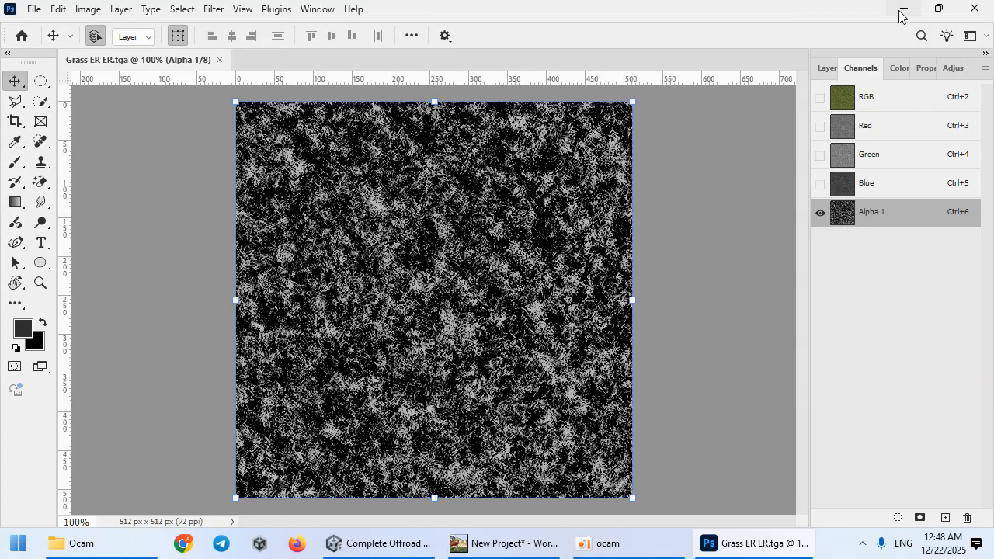
Step: Set the Grass layer's tiling size to 10 by 10
click(903, 9)
mouse_move(381, 251)
right_down()
mouse_move(466, 248)
mouse_move(515, 284)
mouse_move(405, 289)
right_up()
scroll(784, 345, down, 8)
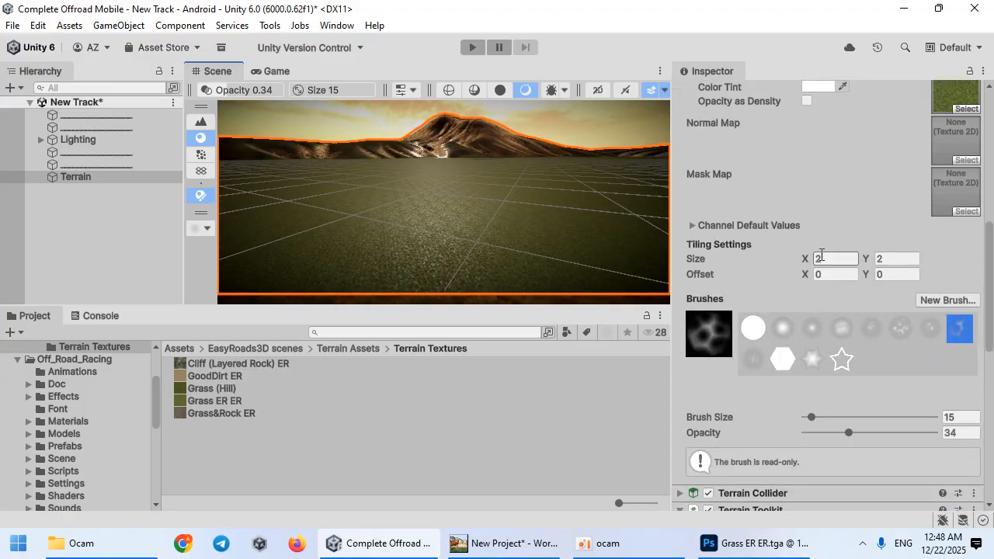
key(Tab)
text(10)
right_drag(559, 192, 437, 246)
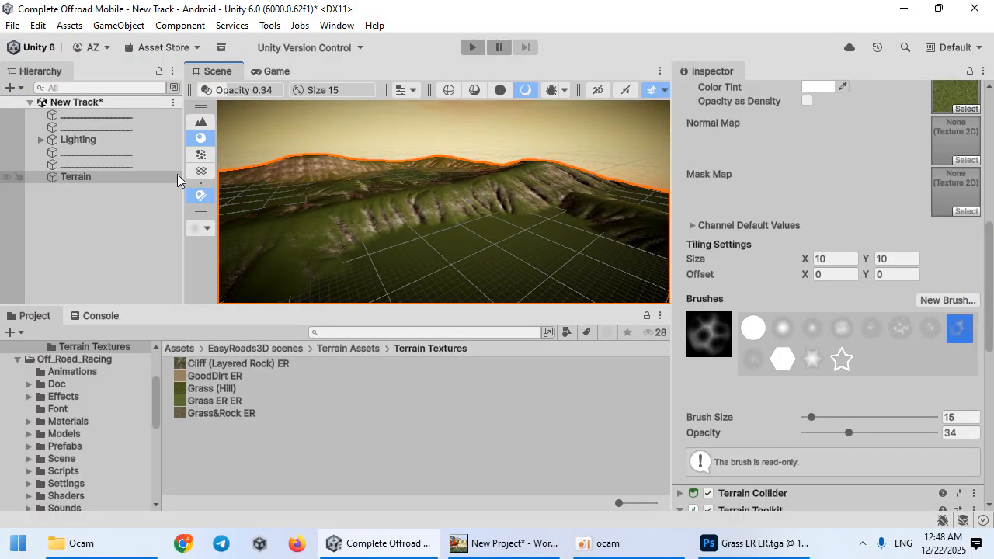
Step: Open the Lighting window's Environment settings and locate the current skybox material
click(336, 25)
mouse_move(497, 359)
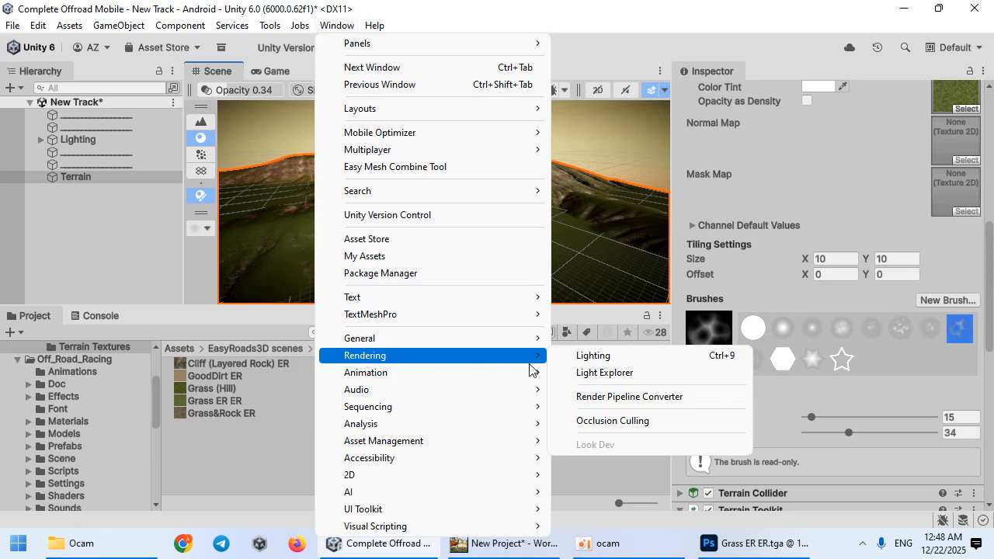
click(613, 357)
drag(303, 31, 644, 37)
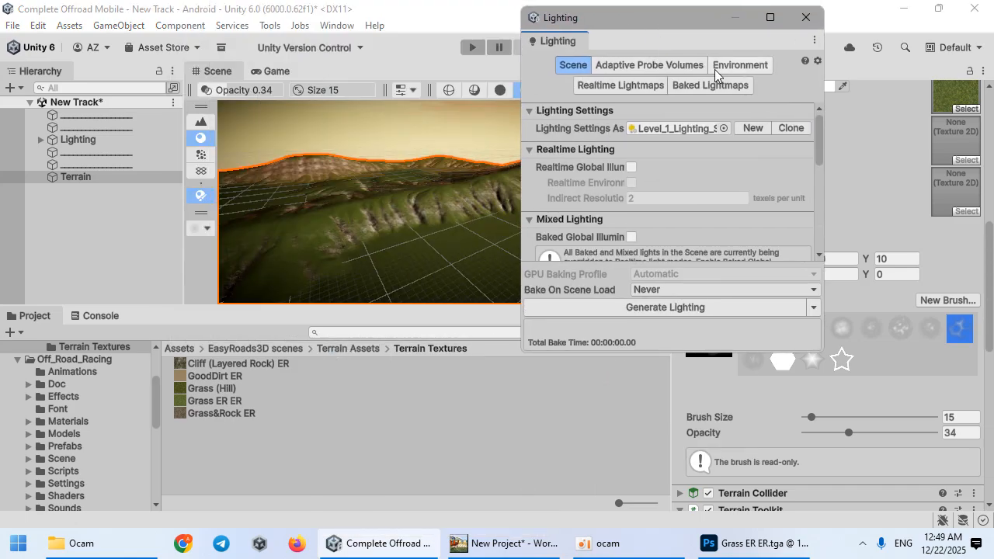
click(740, 65)
click(683, 129)
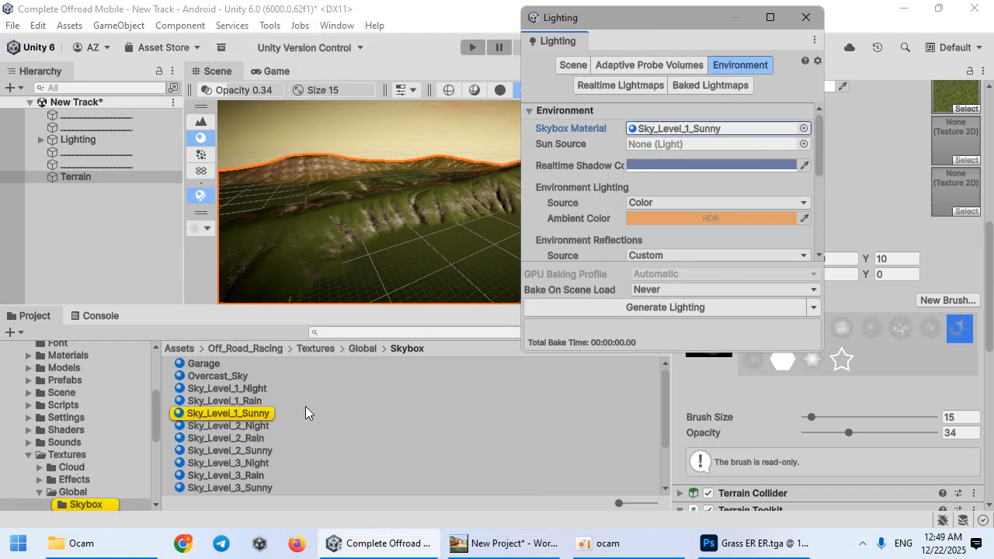
Step: Duplicate the Sky_Level_1_Sunny skybox material and rename the copy New_Track
click(300, 412)
key(ctrl+d)
key(F2)
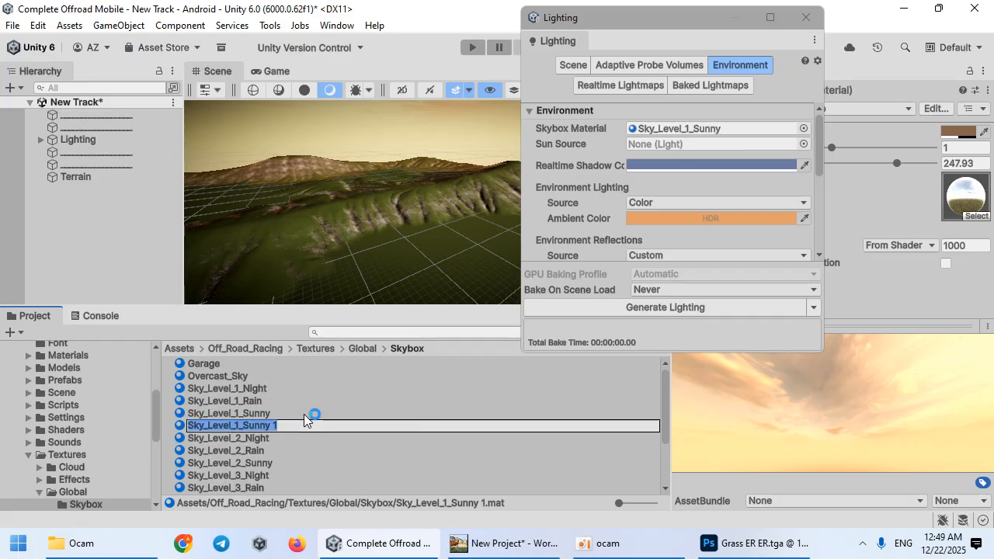
text(New_Track)
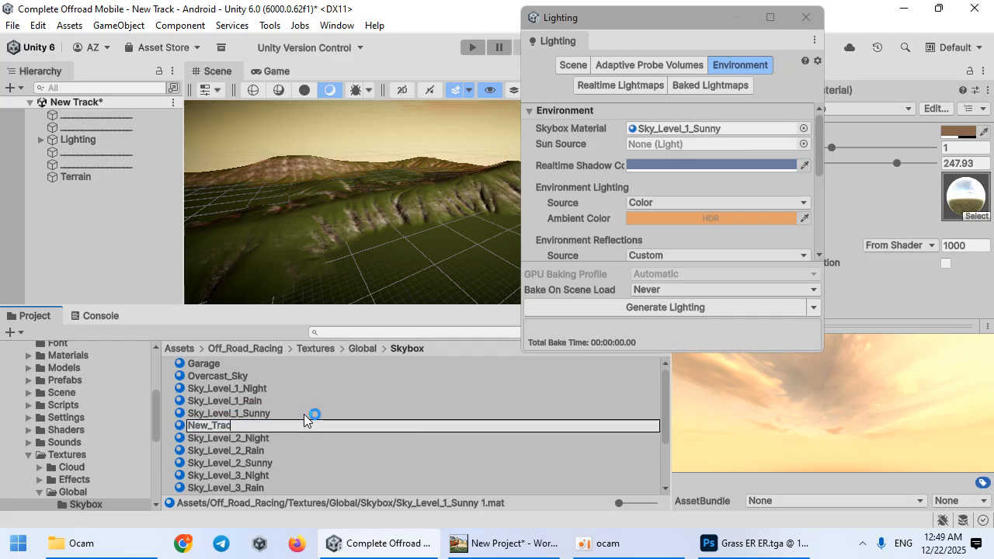
key(Return)
Step: Assign New_Track as the skybox material and set the environment lighting source to Skybox
drag(417, 306, 670, 129)
click(730, 130)
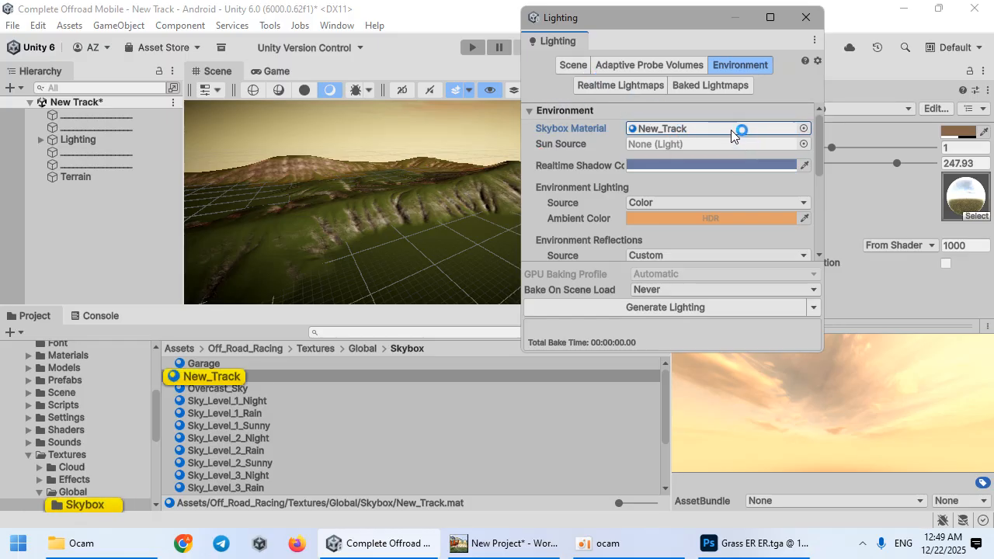
drag(669, 20, 846, 345)
click(787, 317)
click(773, 333)
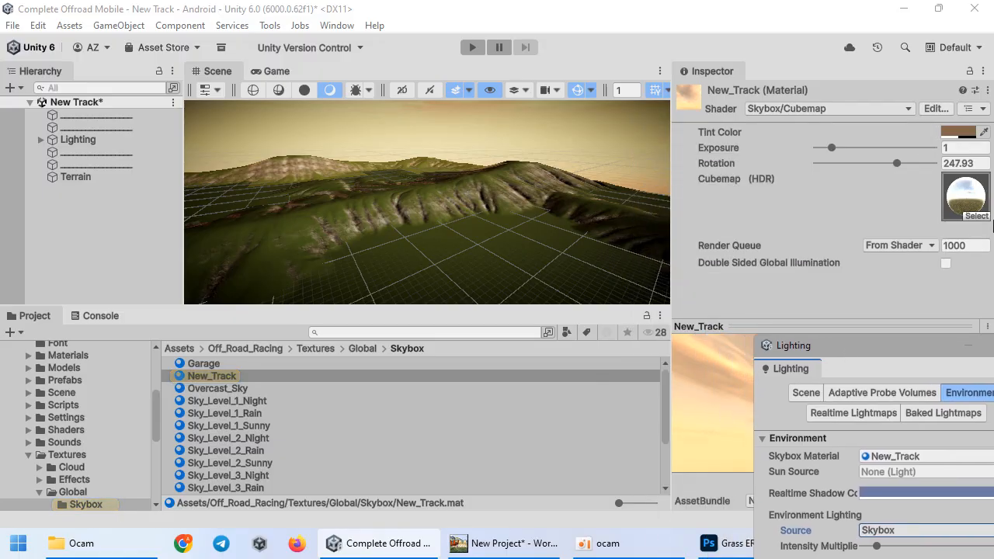
Step: Assign a different HDRI cubemap to the New_Track skybox material
click(974, 208)
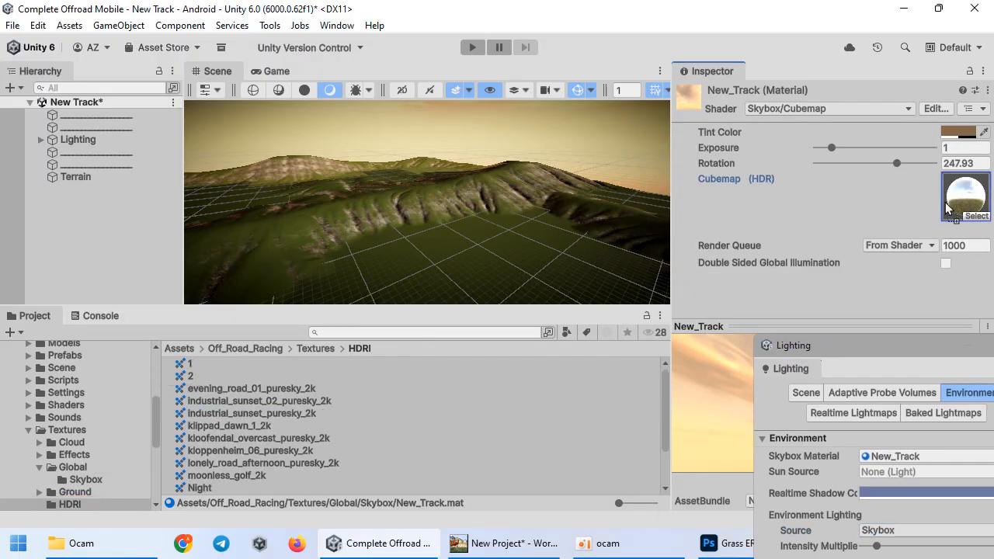
drag(946, 203, 949, 199)
click(959, 134)
drag(901, 233, 793, 239)
right_drag(537, 226, 794, 172)
Step: Set the New_Track skybox's tint colour to a light grey
click(953, 134)
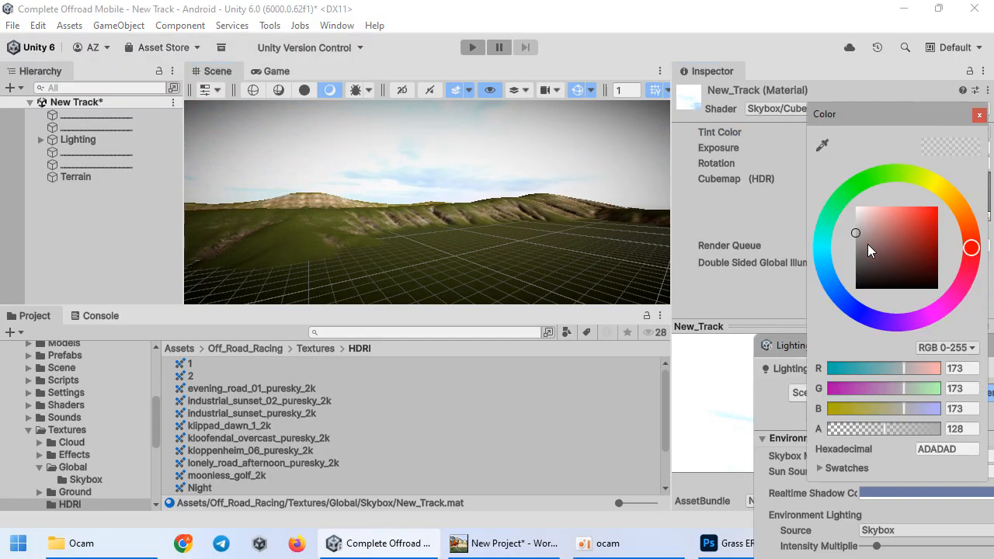
drag(868, 244, 844, 248)
right_drag(531, 188, 932, 382)
drag(892, 347, 714, 82)
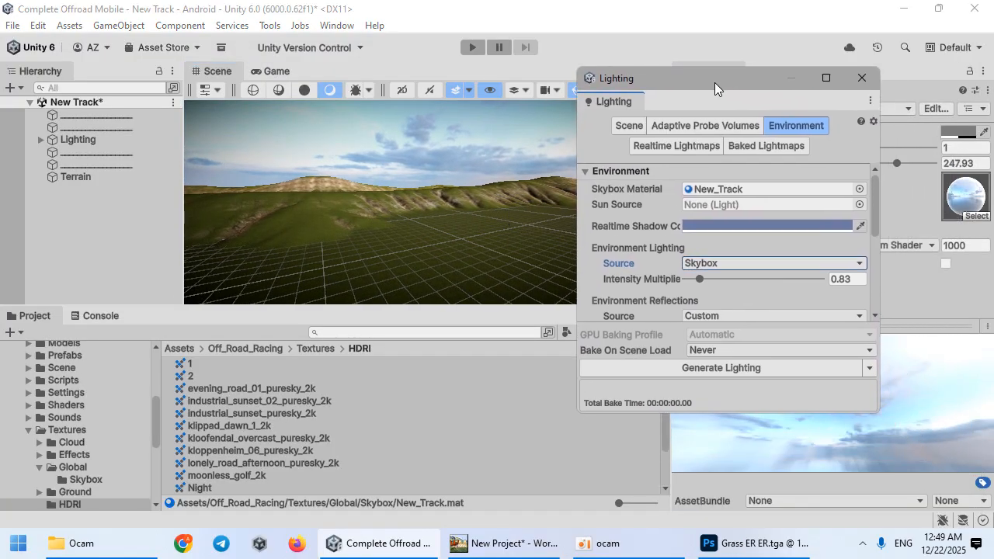
Step: Duplicate the Level_1_Lighting_Sunny lighting settings asset as New Track and assign it to the scene
click(644, 126)
click(724, 189)
click(302, 404)
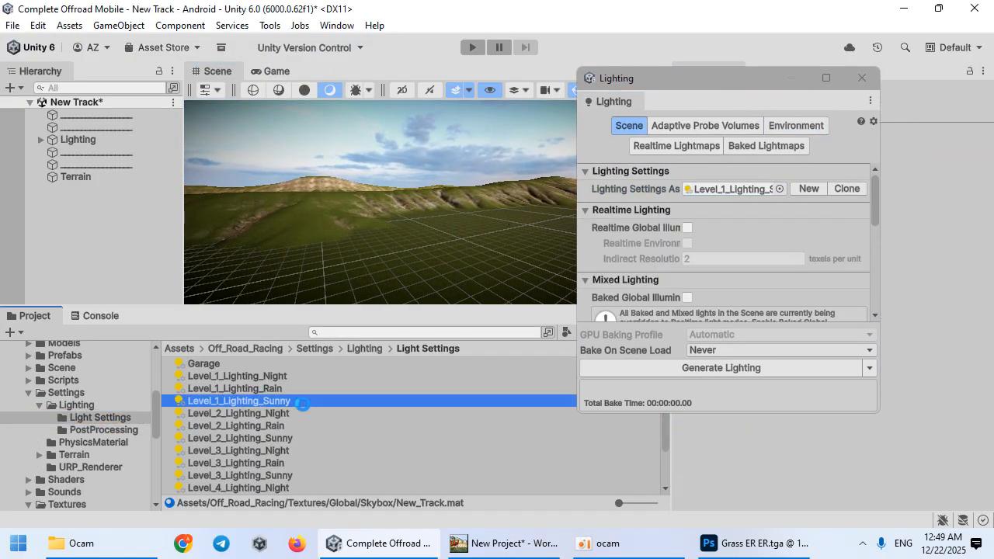
key(ctrl+d)
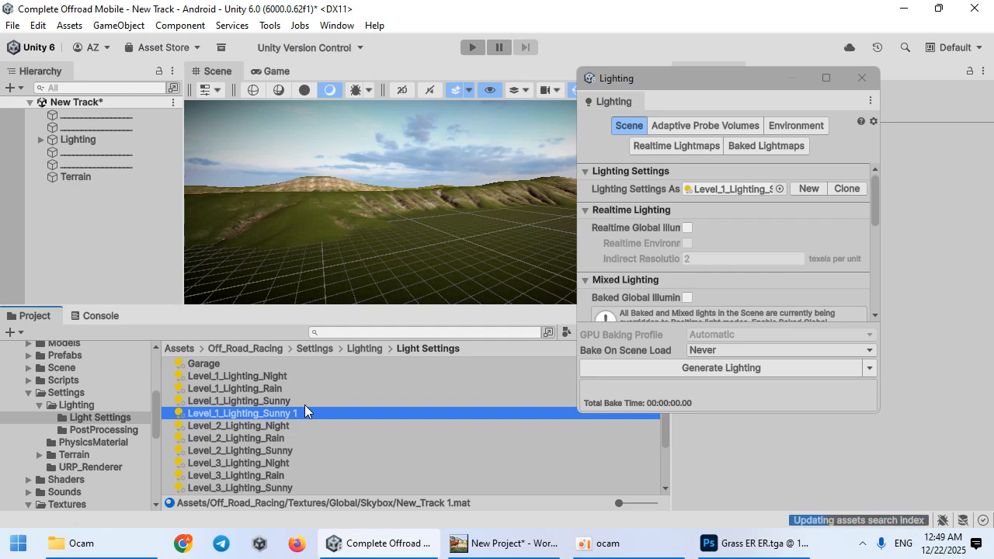
click(298, 413)
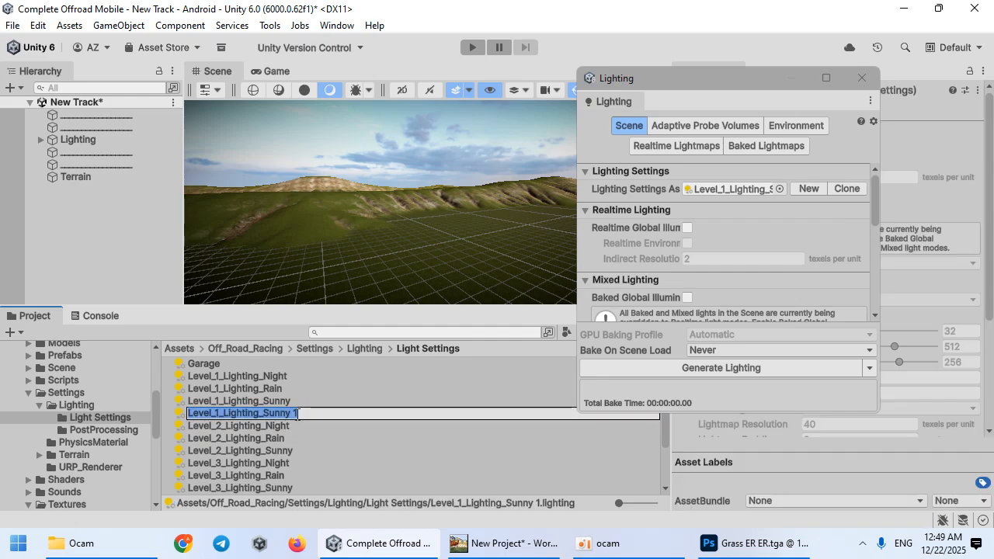
text(New Track)
key(Return)
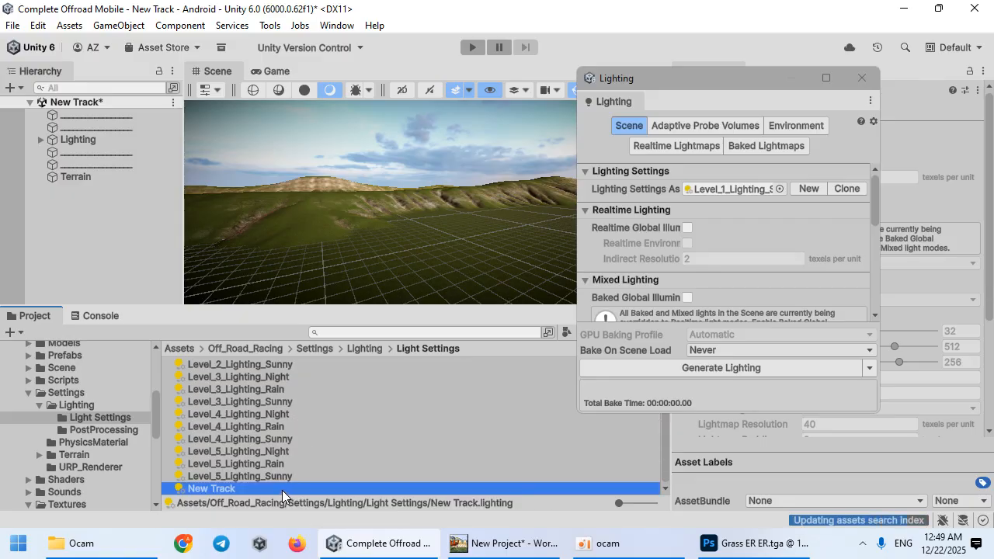
drag(282, 490, 623, 220)
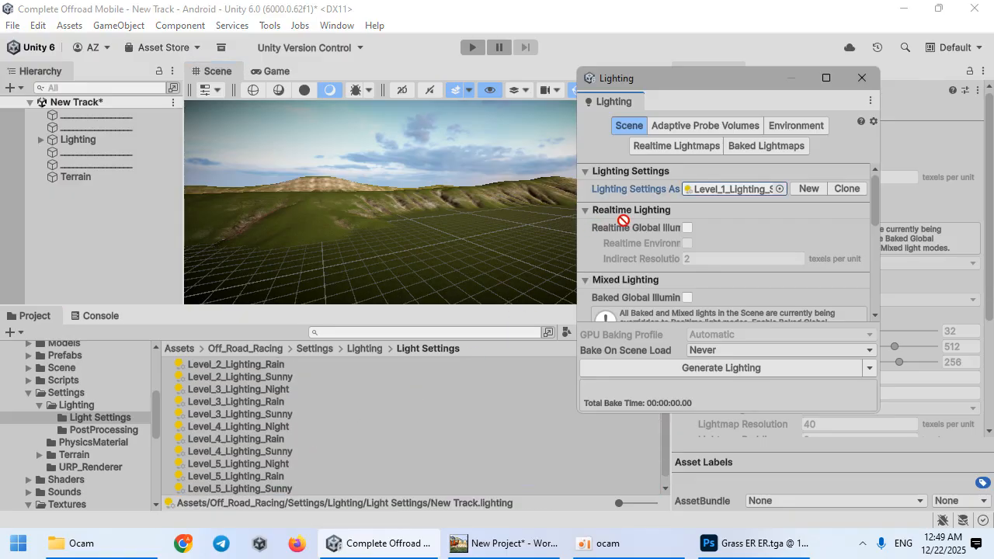
Step: Open the Environment lighting settings and set the fog colour to a light blue (78CAFF)
click(682, 124)
click(789, 125)
scroll(705, 248, down, 6)
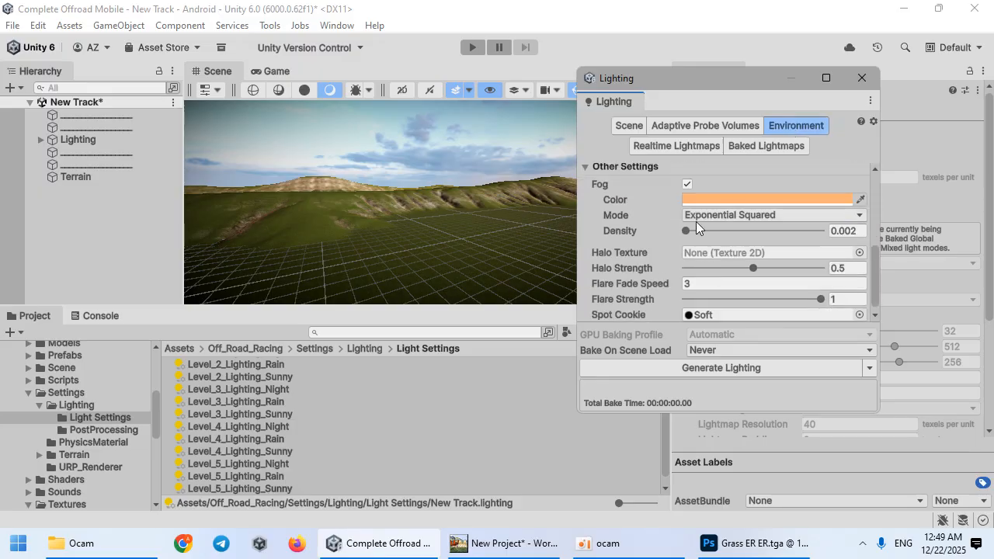
click(721, 200)
click(732, 314)
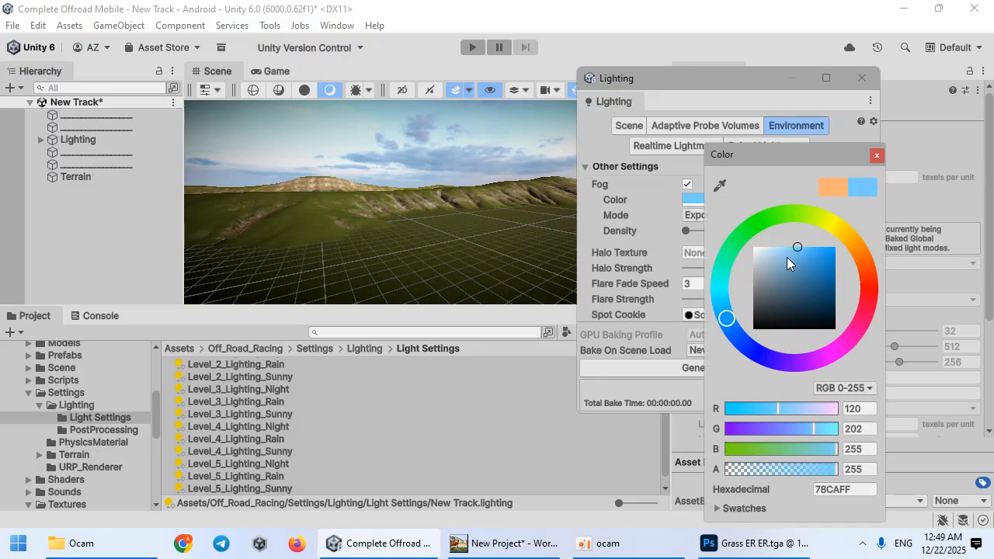
drag(787, 258, 779, 240)
Step: Enable fog display in the Scene view, fine-tune the fog colour, and close the Lighting window
click(471, 90)
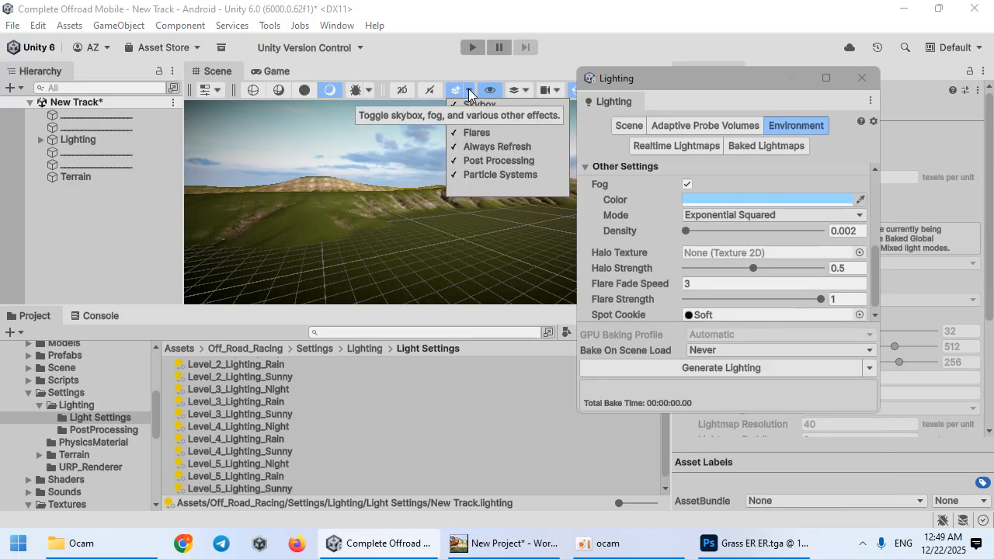
click(476, 119)
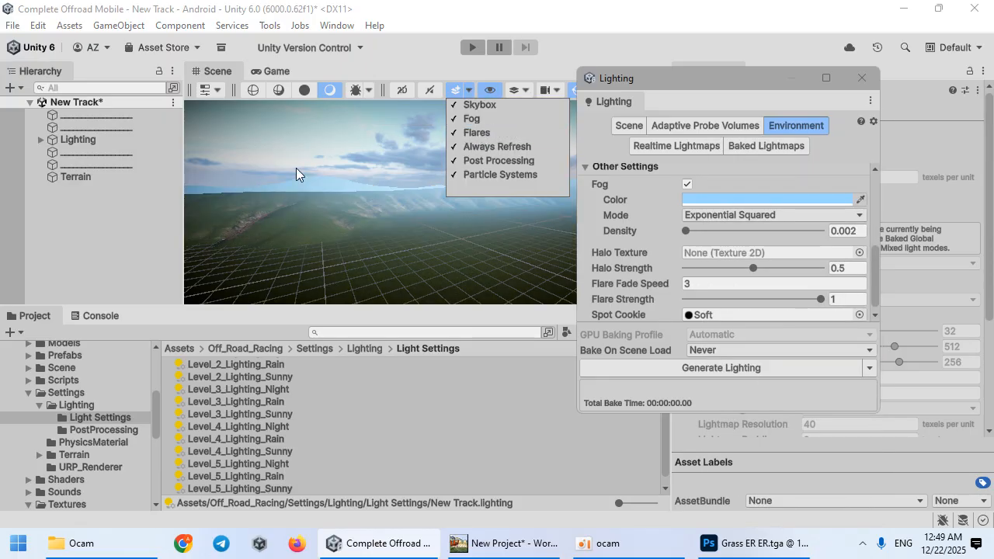
click(714, 200)
drag(766, 249, 786, 270)
right_drag(389, 230, 466, 230)
click(866, 78)
Step: Delete the existing Reflection Probe from the Lighting group in the hierarchy
click(40, 140)
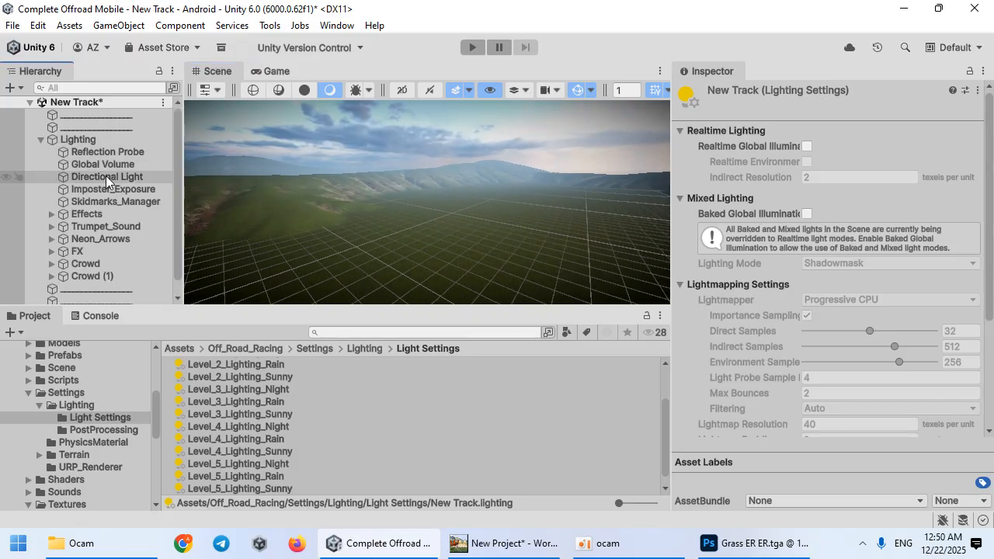
click(113, 152)
key(Delete)
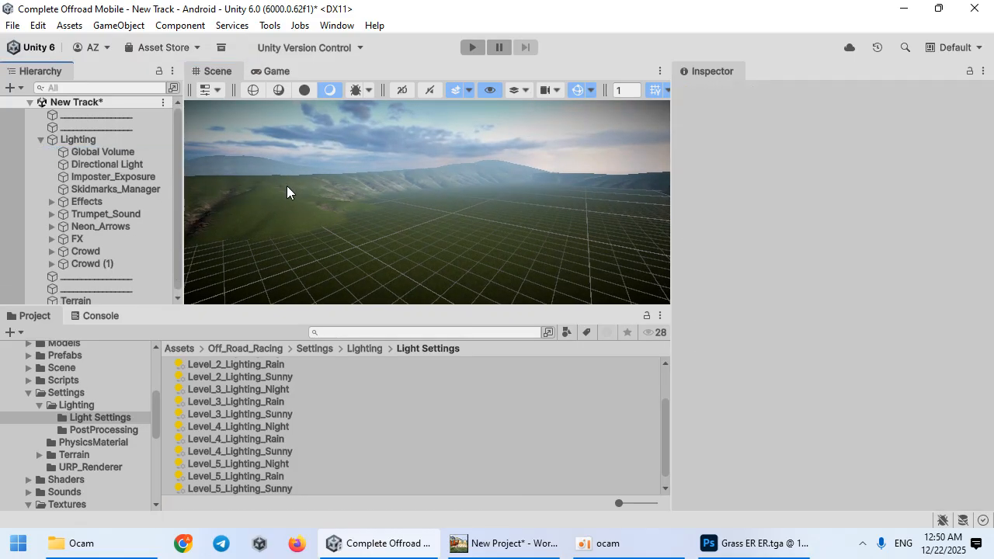
Step: Create a new Reflection Probe in the scene
click(388, 233)
click(120, 25)
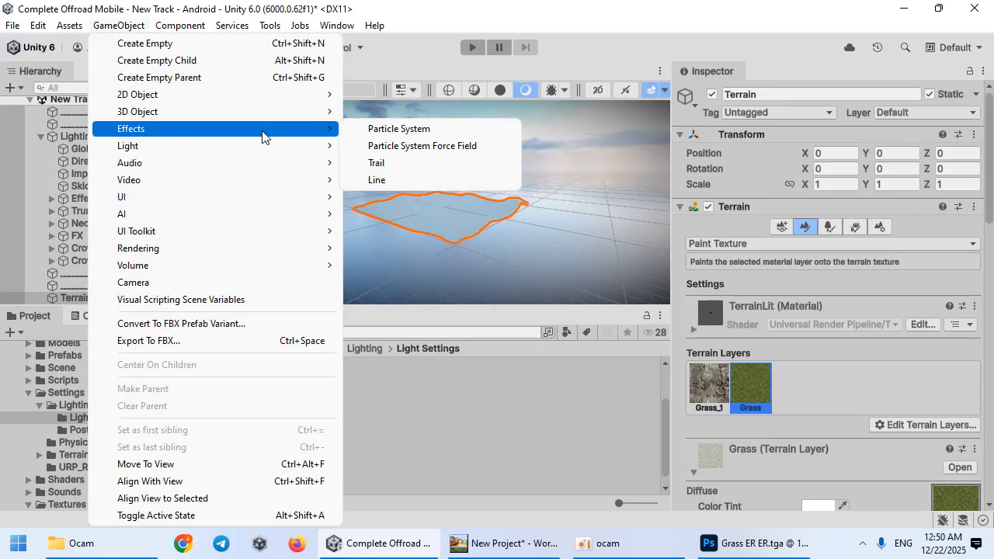
mouse_move(261, 149)
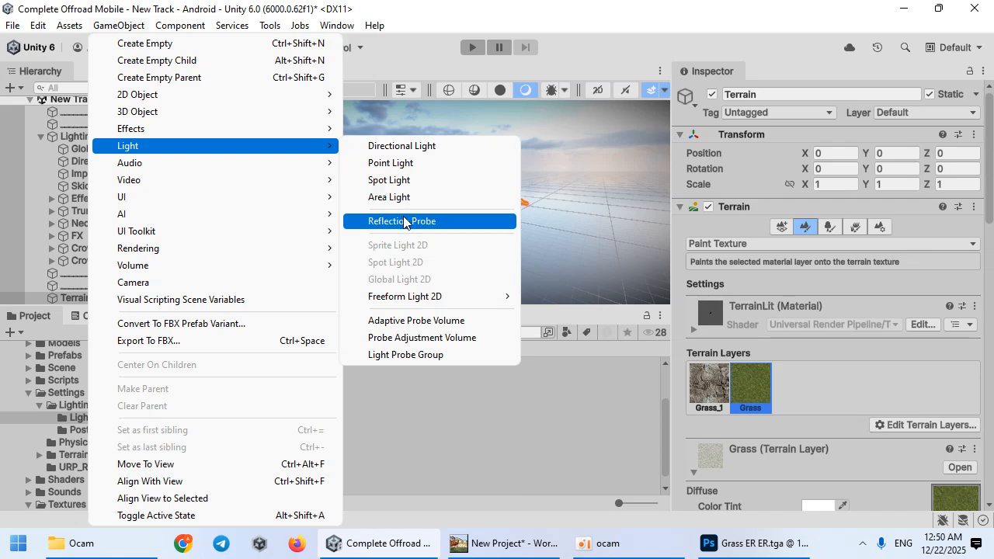
click(402, 221)
mouse_move(439, 227)
right_down()
mouse_move(551, 251)
mouse_move(349, 206)
mouse_move(435, 233)
right_up()
Step: Set the reflection probe's box size to 100000 × 100000 × 10000
scroll(808, 326, down, 3)
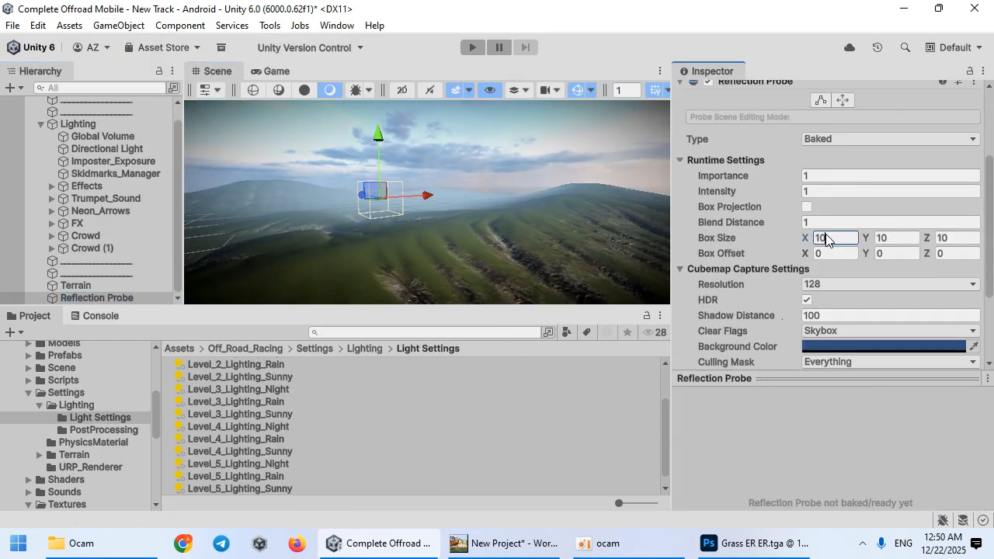
text(100000)
key(Tab)
text(100)
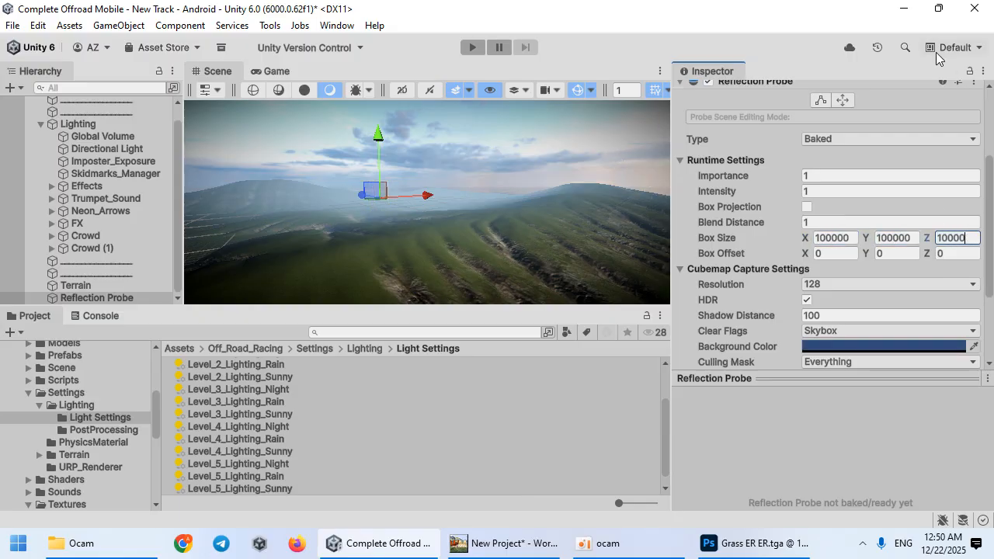
Step: Bake the reflection probe
scroll(771, 263, down, 3)
click(816, 312)
mouse_move(805, 444)
mouse_down()
mouse_move(886, 406)
mouse_move(807, 429)
mouse_up()
right_drag(371, 189, 581, 209)
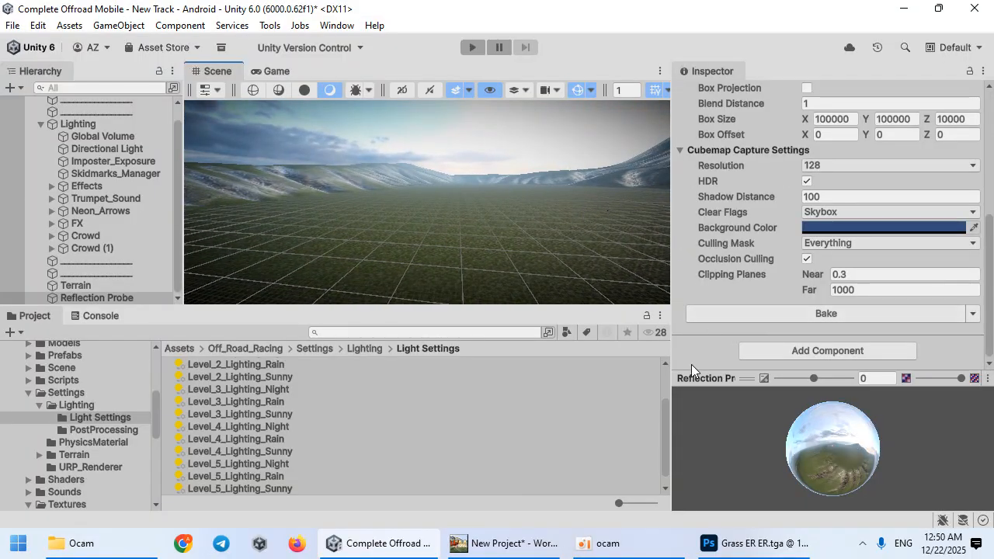